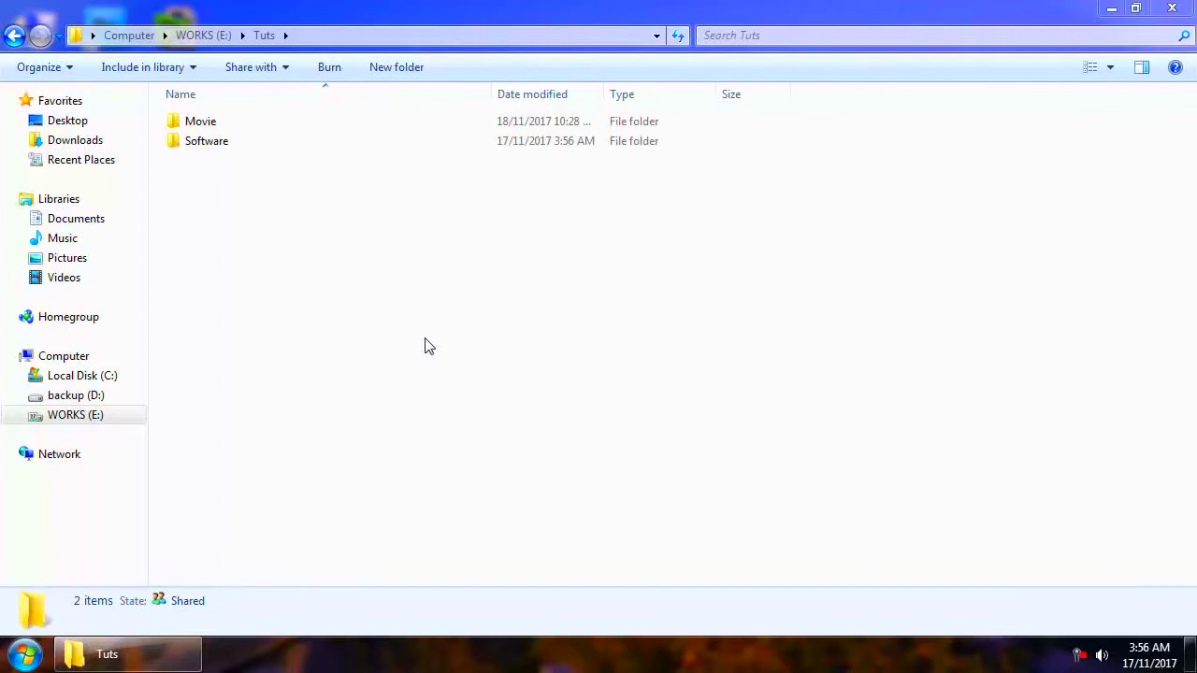
- Open the Software folder in E:\Tuts on the WORKS drive
double_click(225, 145)
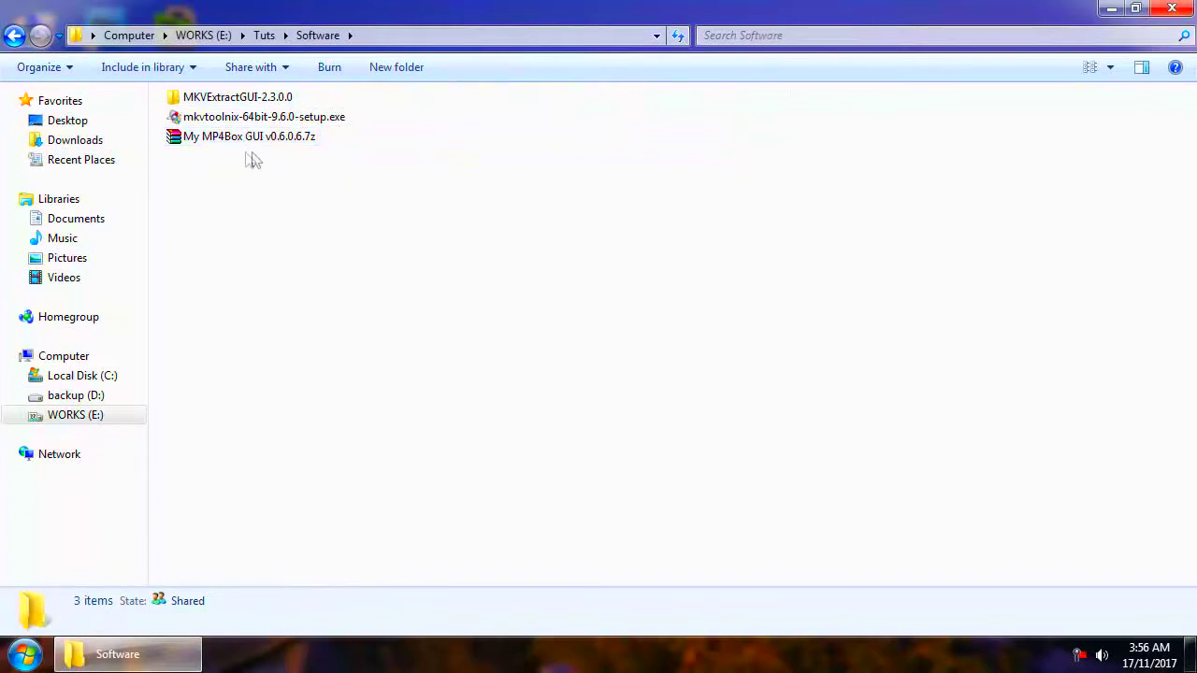
- Launch the MKVToolNix setup in English and get past its welcome page
double_click(336, 121)
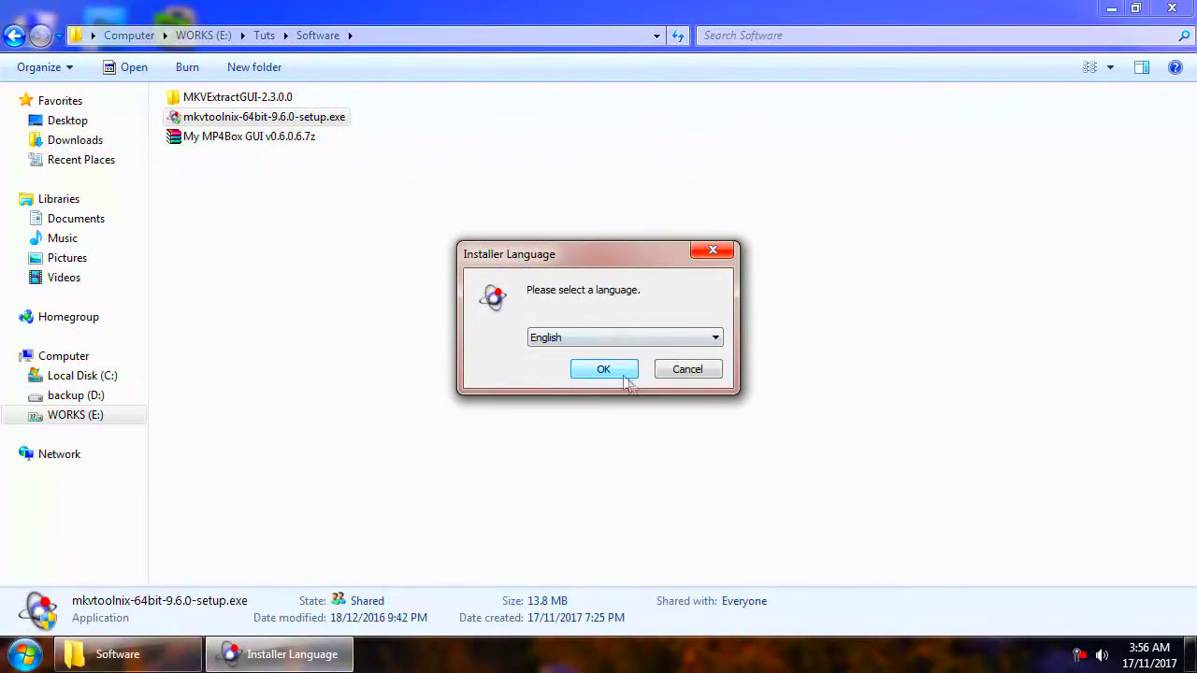
left_click(621, 372)
left_click(699, 474)
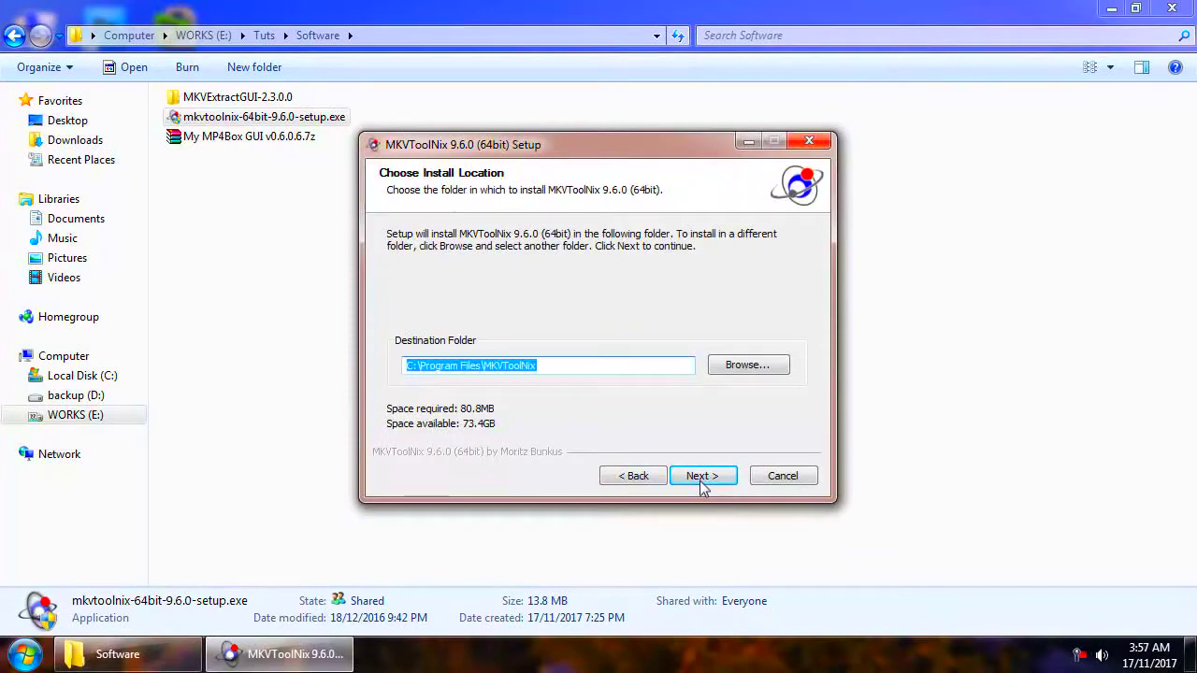
- Copy the E:\Tuts\Software path from the Explorer address bar
left_click(361, 35)
right_click(131, 35)
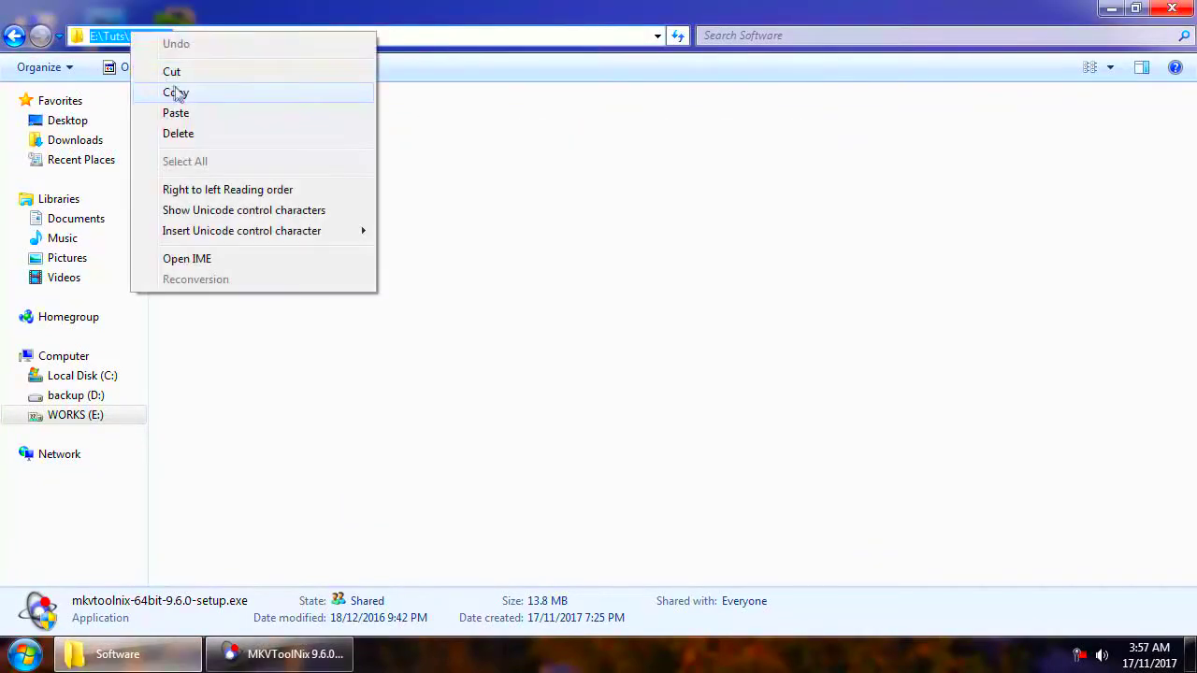
left_click(177, 91)
left_click(368, 331)
- Set the installer's destination folder to E:\Tuts\MKVTOOLNIX
left_click(316, 662)
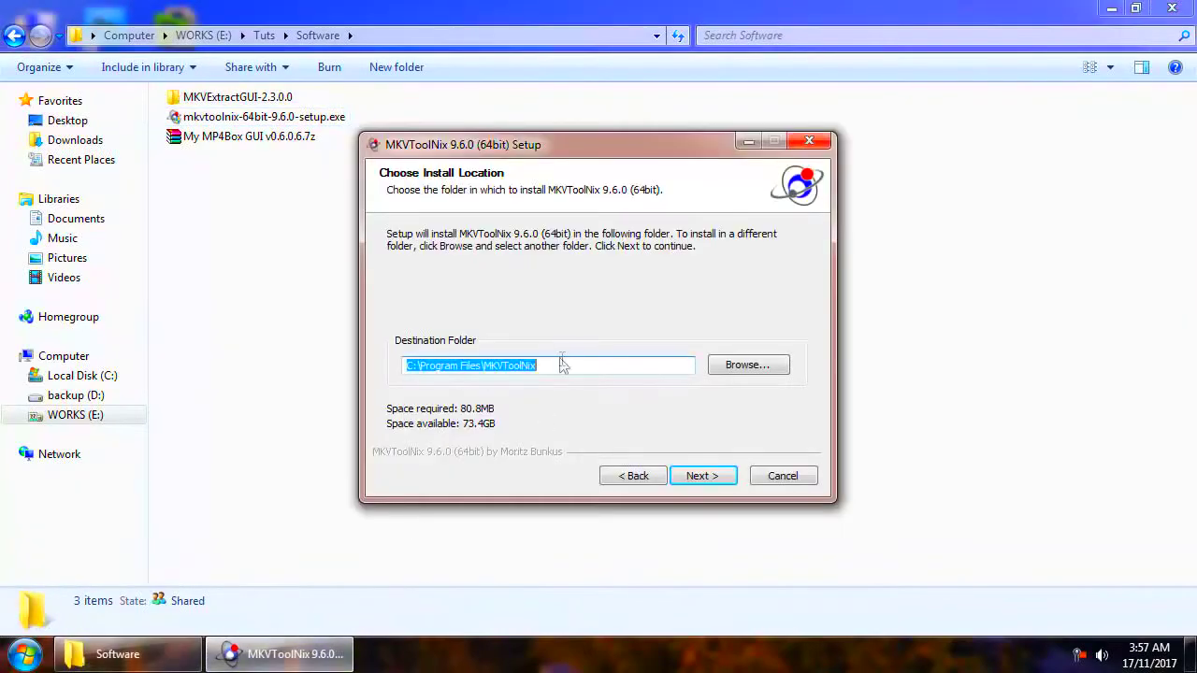
right_click(520, 363)
left_click(580, 467)
right_click(524, 365)
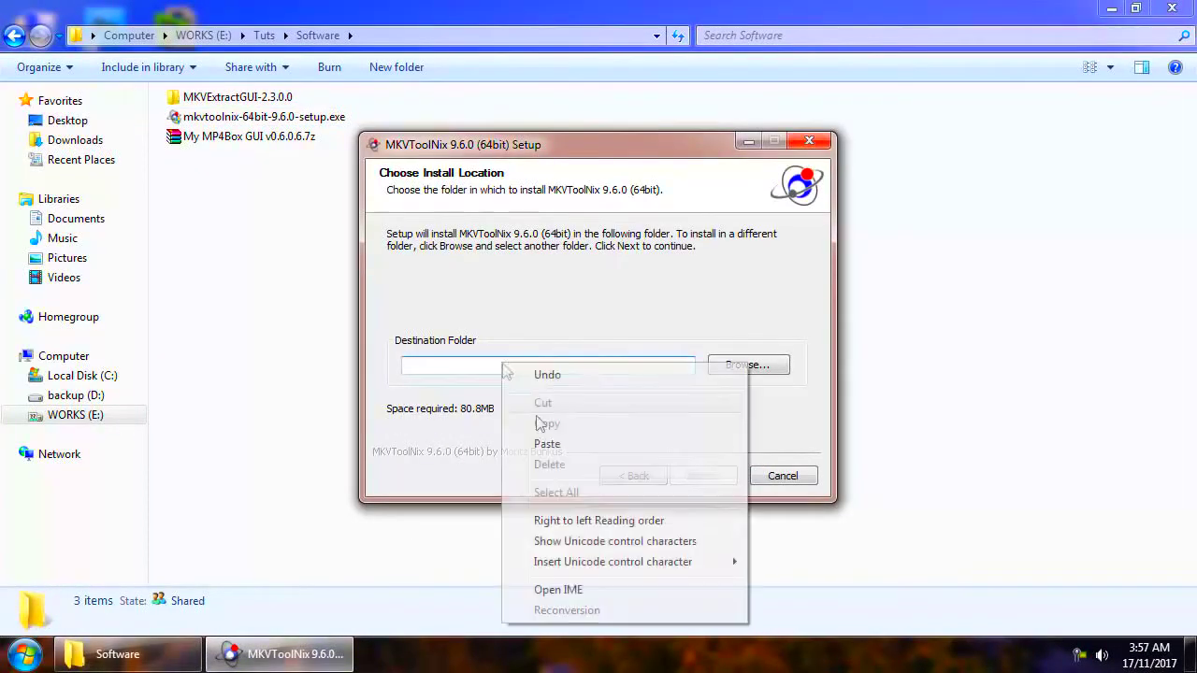
left_click(548, 445)
double_click(476, 359)
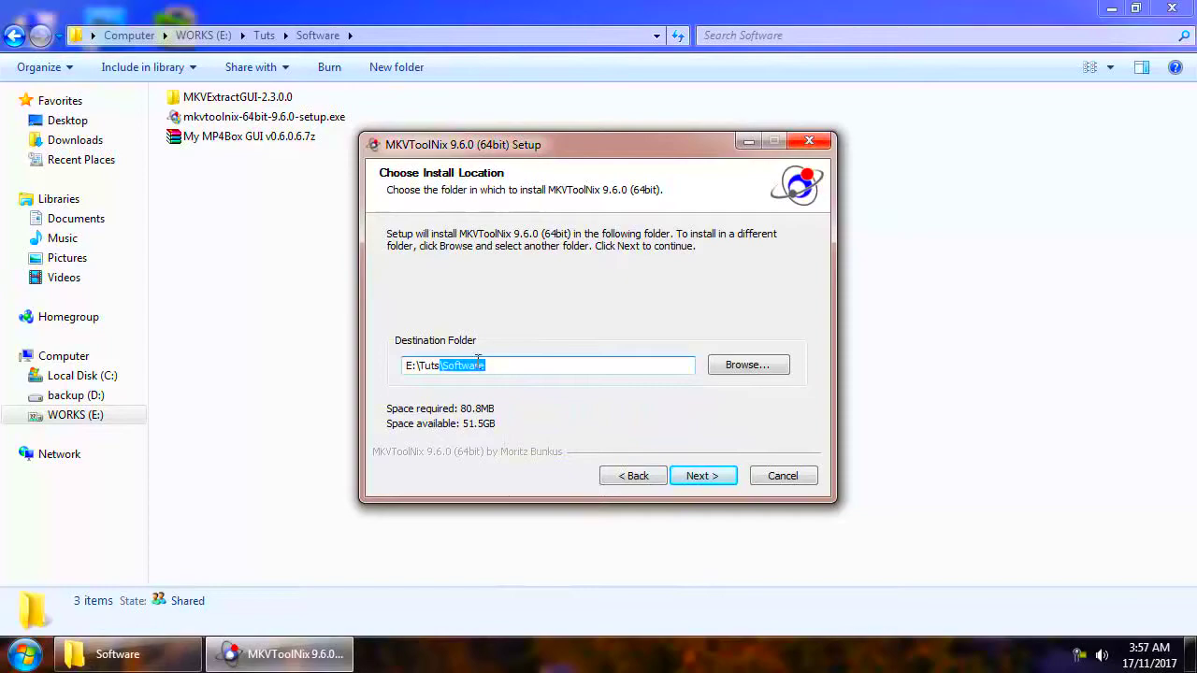
left_click(496, 365)
key("BackSpace")
key("BackSpace")
key("BackSpace")
key("BackSpace")
key("BackSpace")
key("BackSpace")
key("BackSpace")
key("BackSpace")
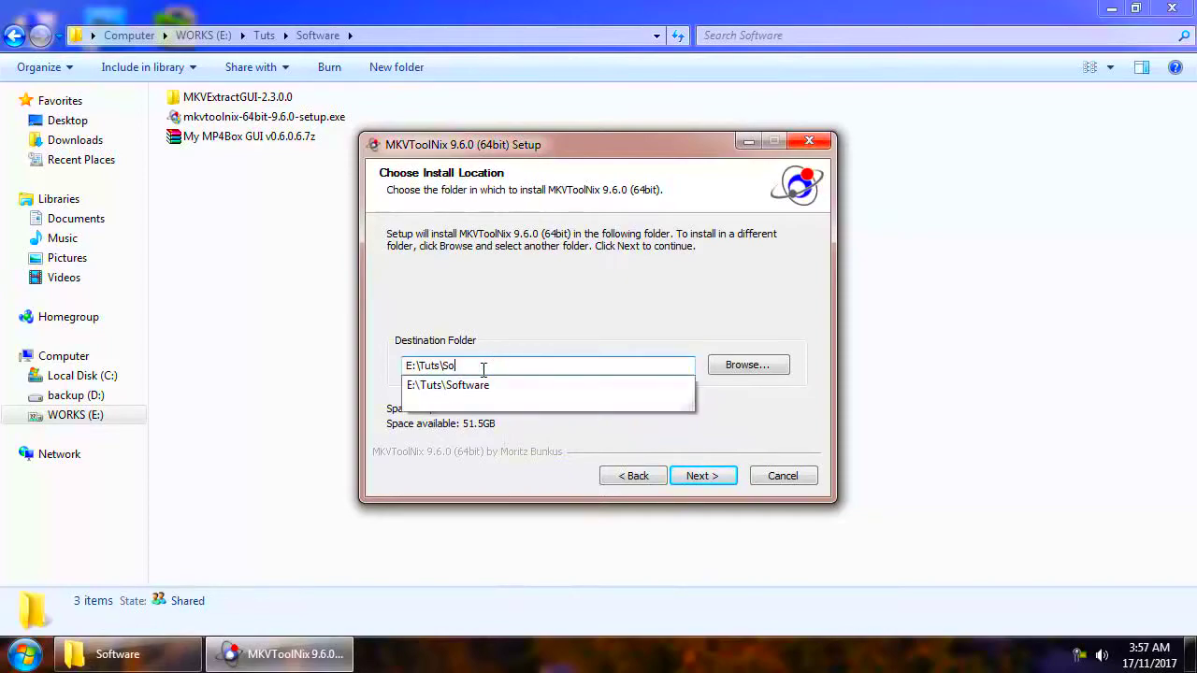
type("MK")
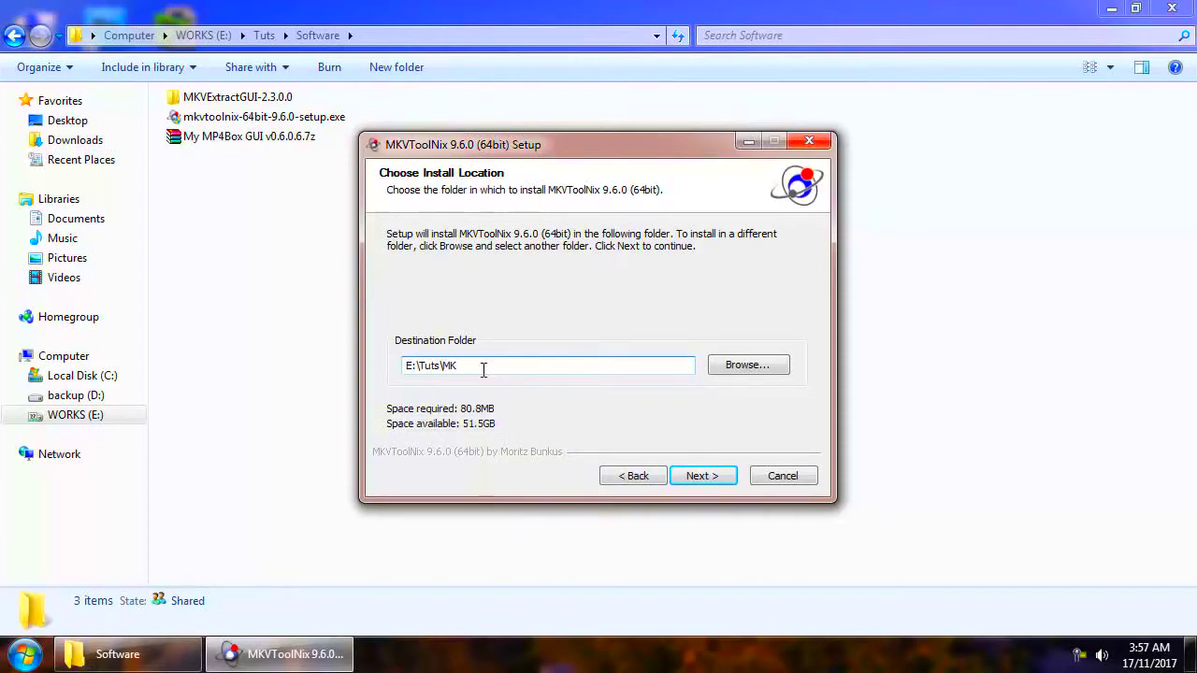
type("VTOOLNIX")
left_click(697, 477)
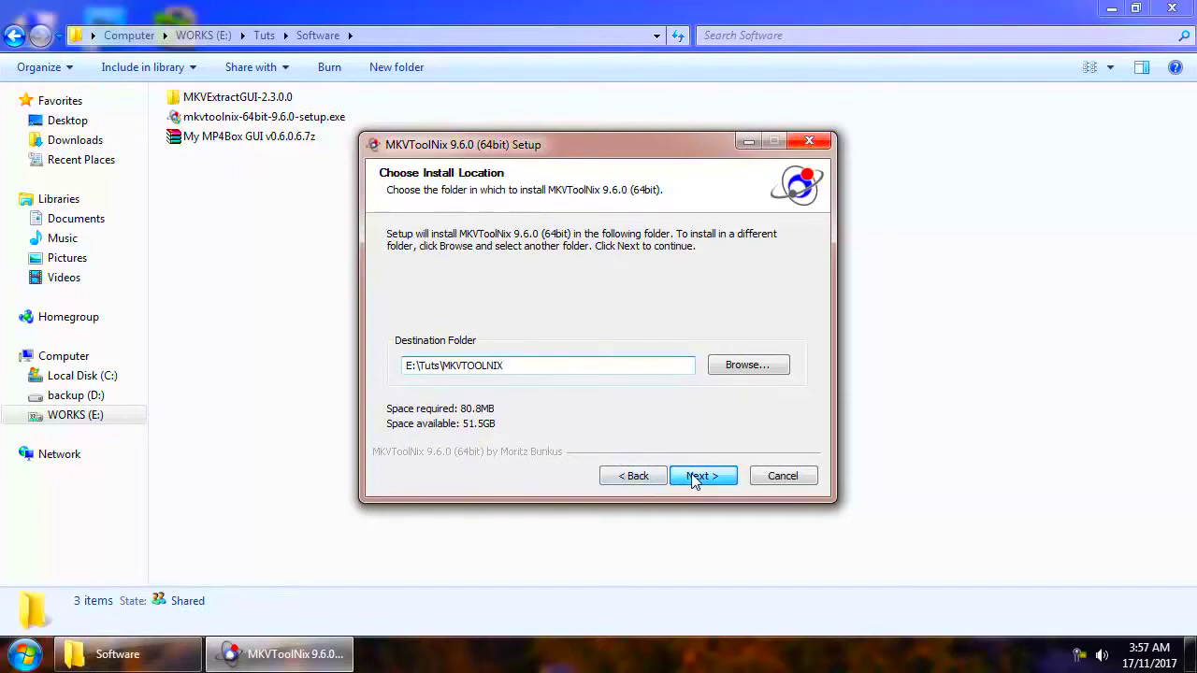
- Install with the default Start Menu folder and no desktop shortcut, then close the installer
left_click(696, 477)
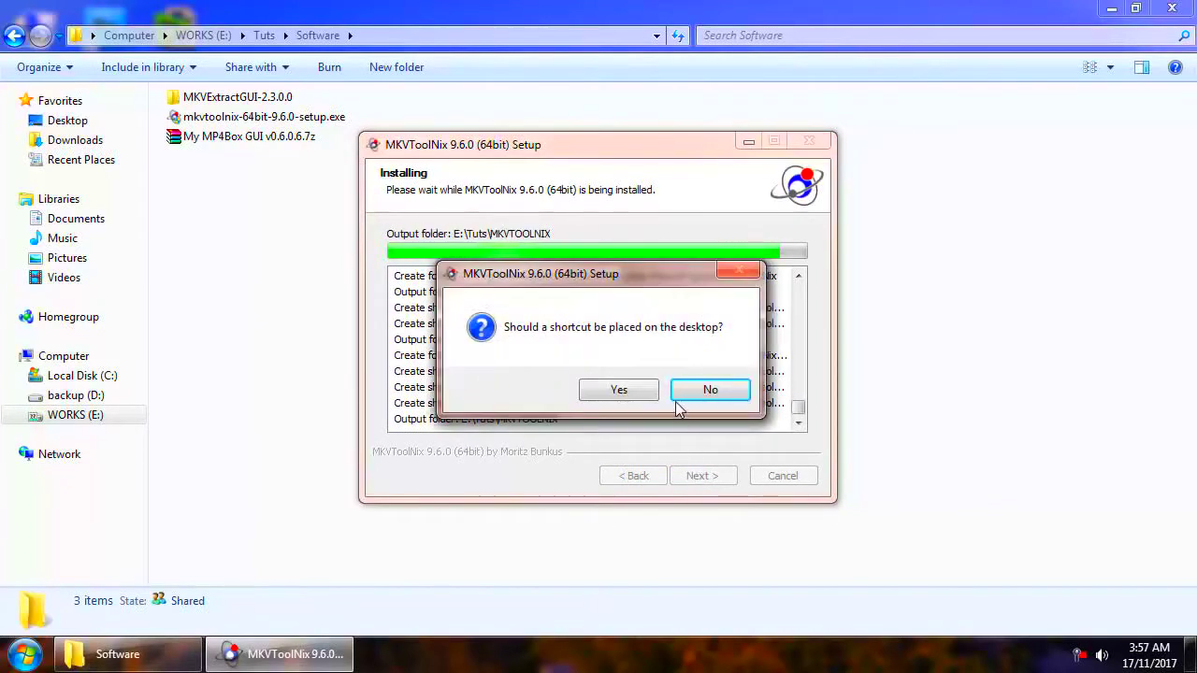
left_click(706, 389)
left_click(703, 476)
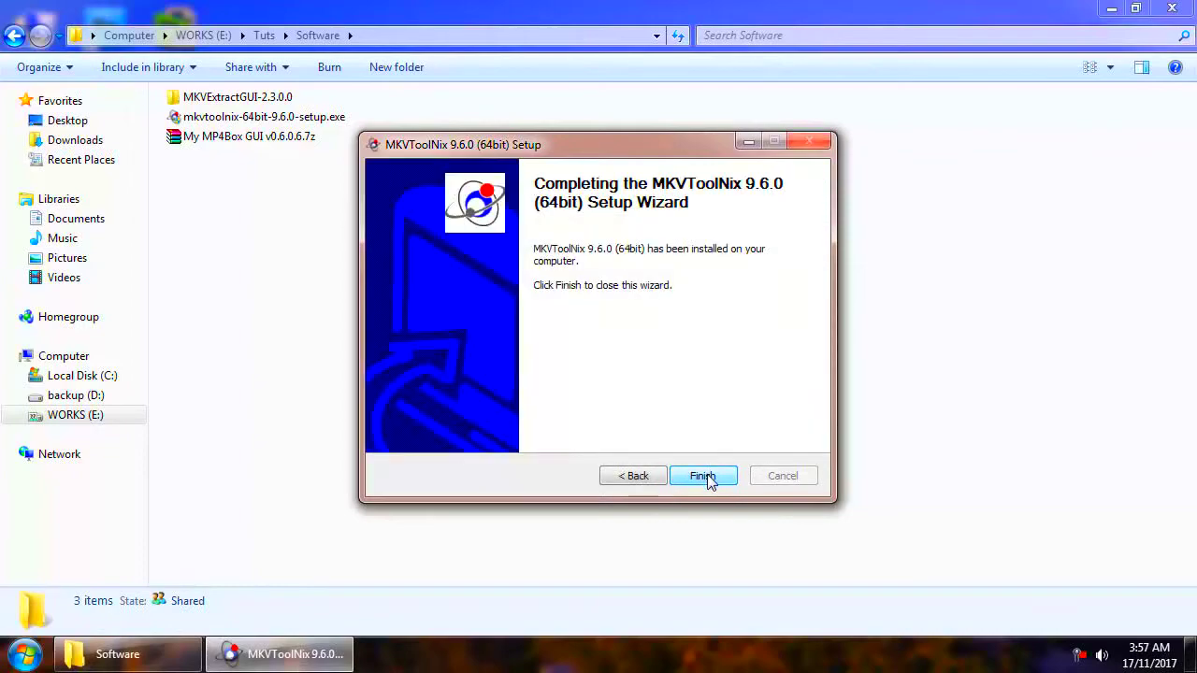
left_click(707, 478)
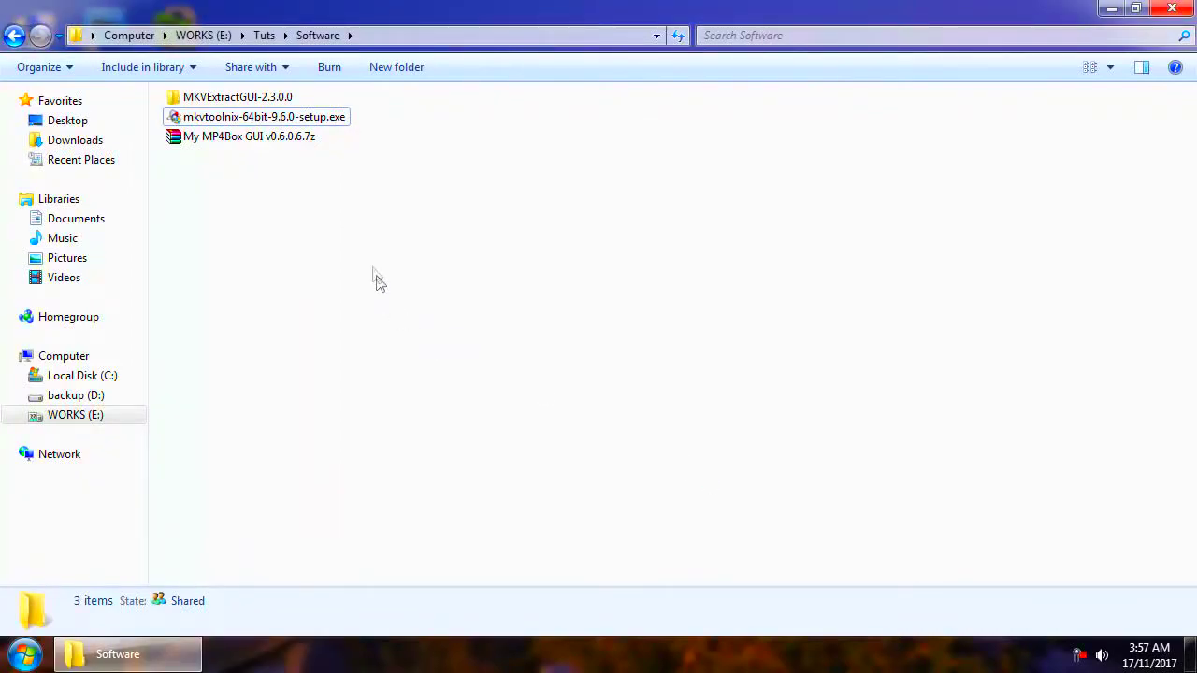
- Look inside the new MKVTOOLNIX folder, then go back to the Software folder
left_click(265, 35)
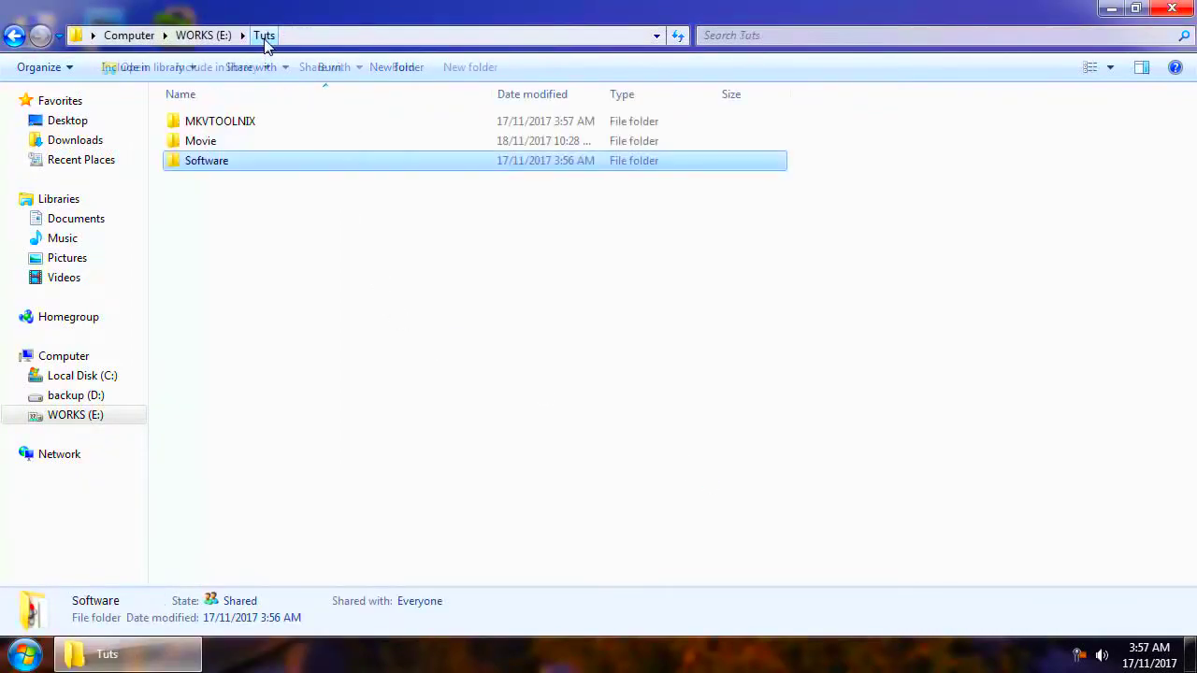
double_click(223, 122)
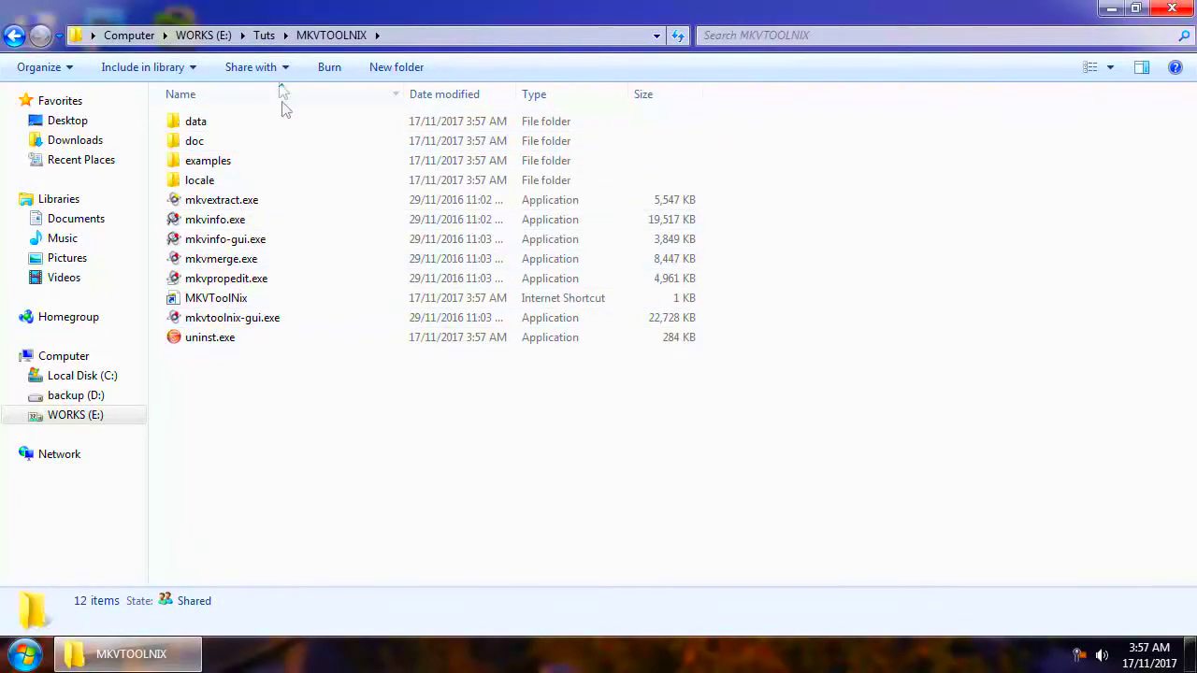
left_click(265, 35)
left_click(220, 170)
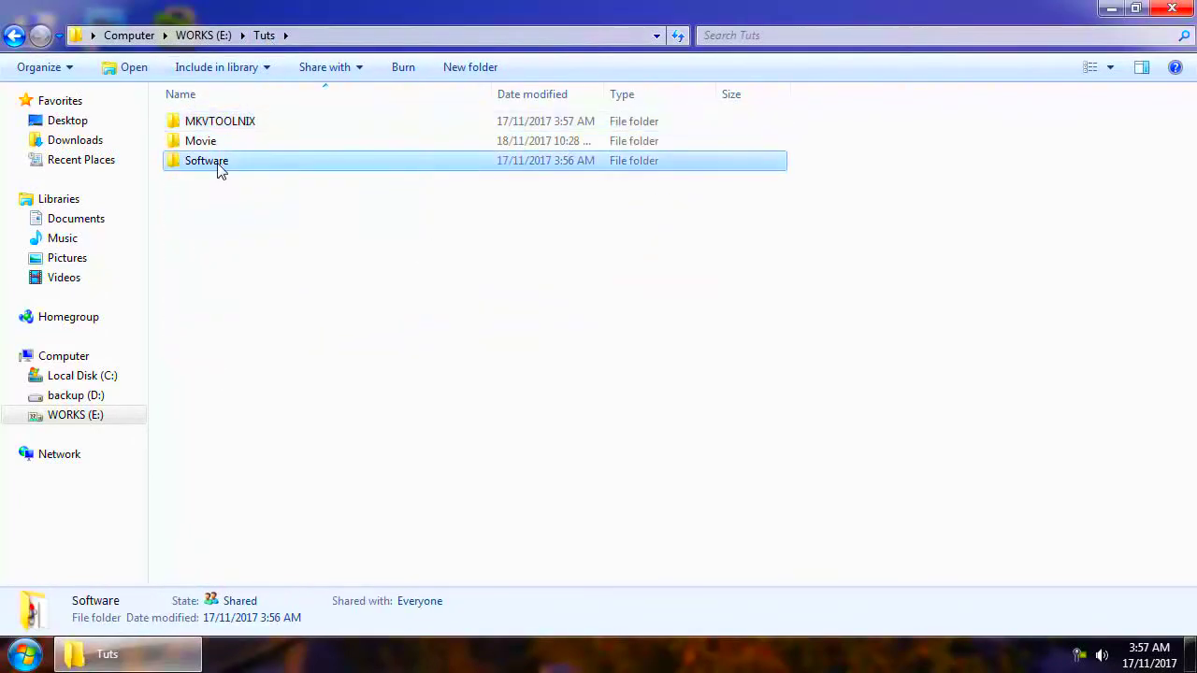
double_click(218, 169)
- Copy MKVExtractGUI2.exe from the MKVExtractGUI-2.3.0.0 folder
double_click(239, 103)
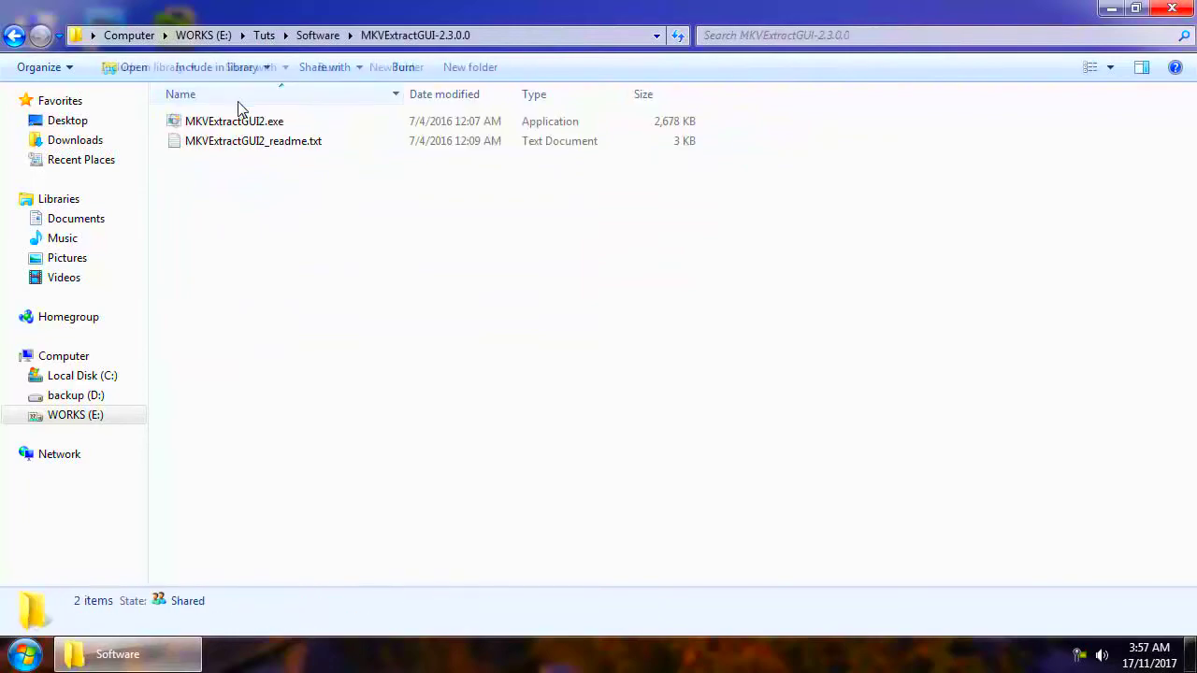
left_click(235, 124)
right_click(234, 127)
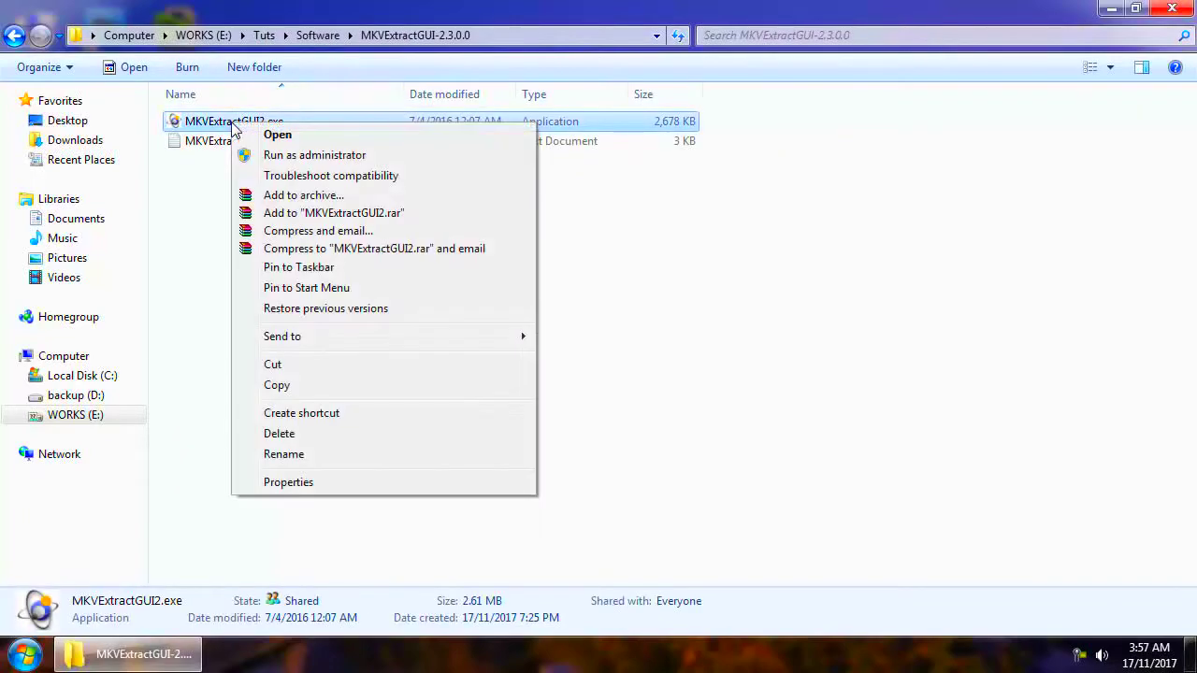
left_click(300, 386)
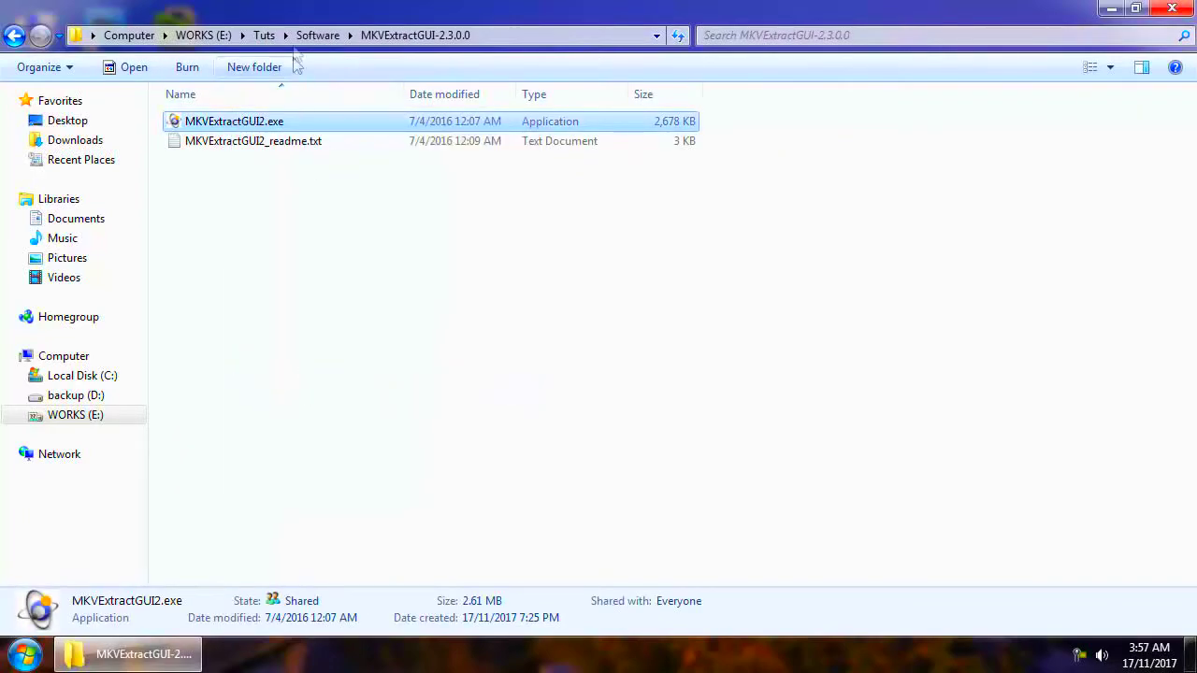
- Paste MKVExtractGUI2.exe into Tuts\MKVTOOLNIX and return to the Software folder
left_click(301, 37)
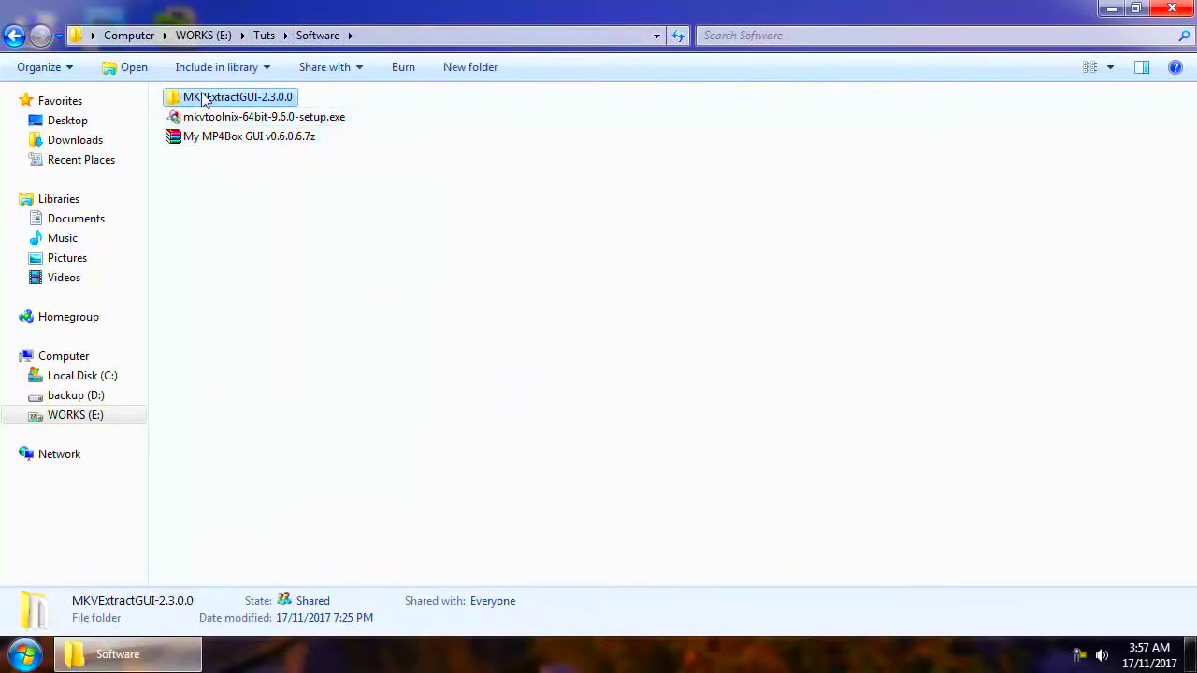
left_click(264, 34)
double_click(217, 131)
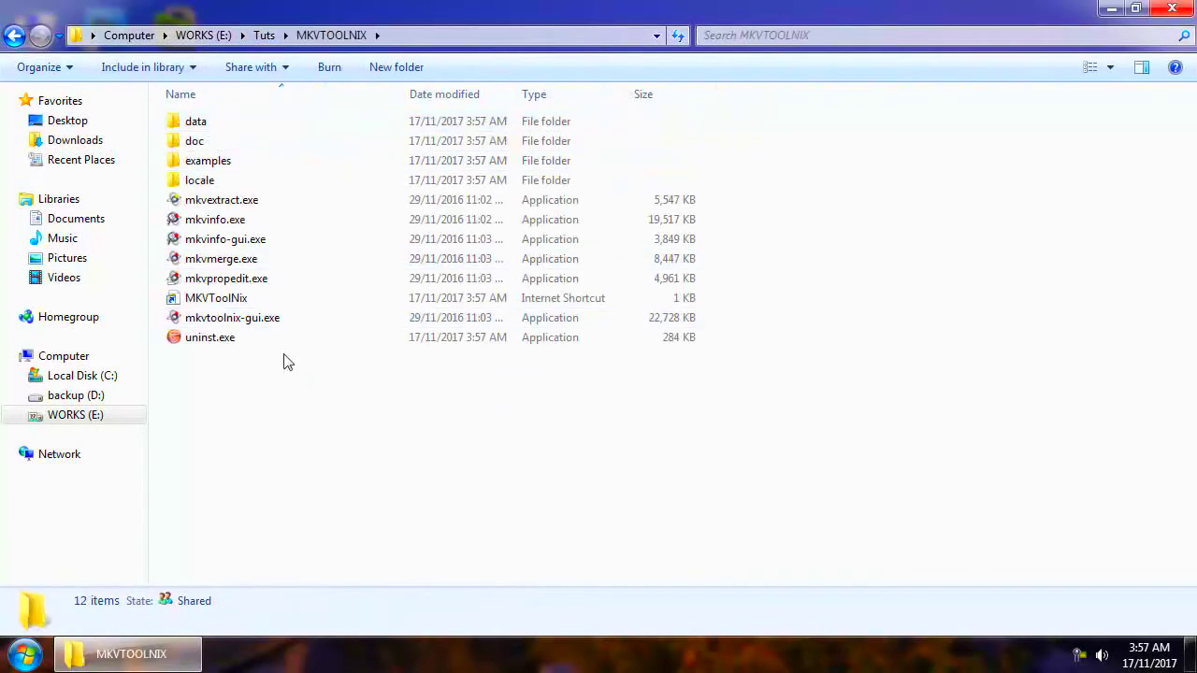
right_click(287, 440)
left_click(351, 322)
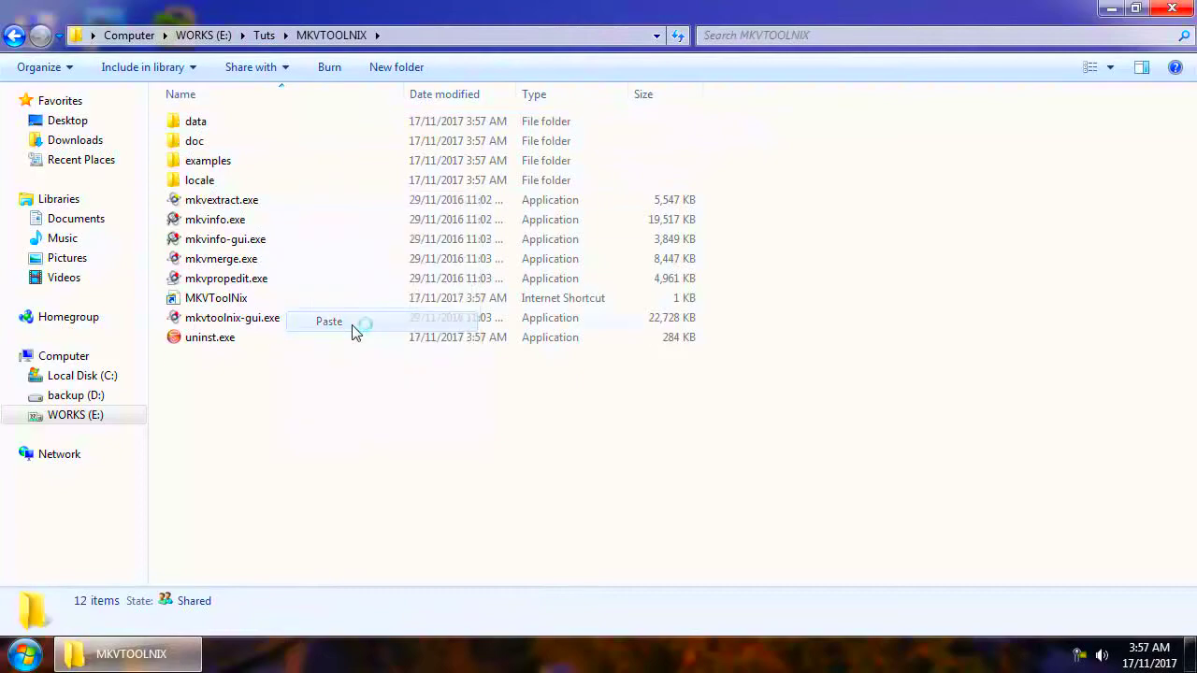
left_click(264, 36)
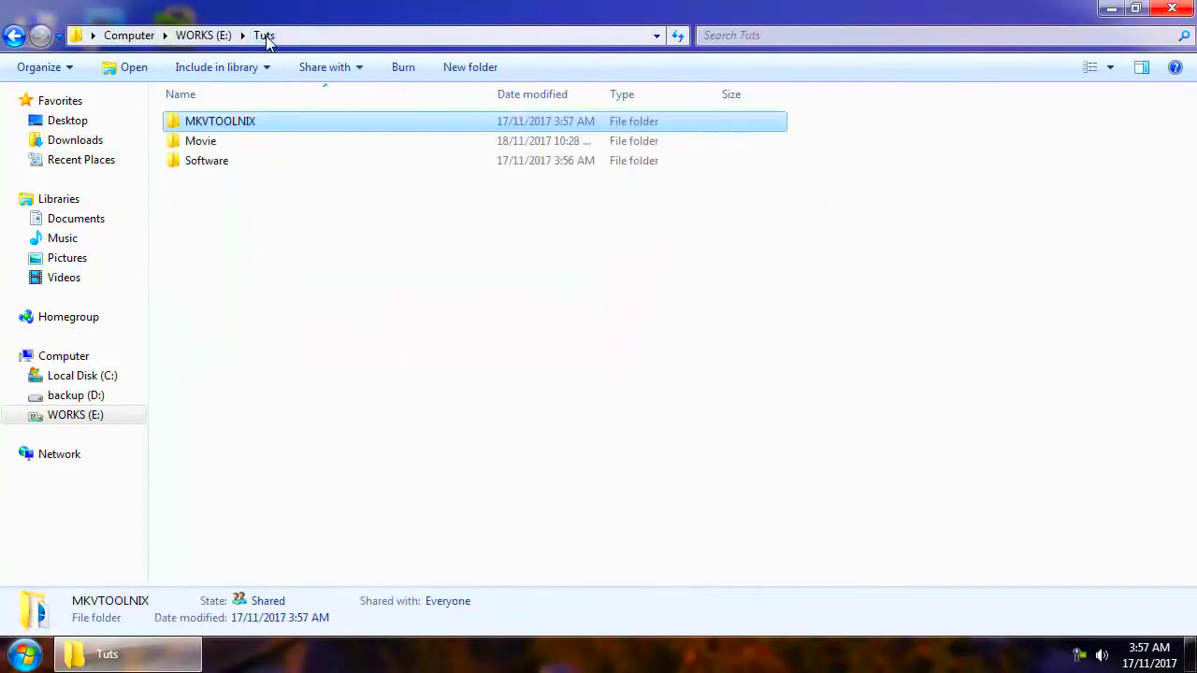
double_click(218, 161)
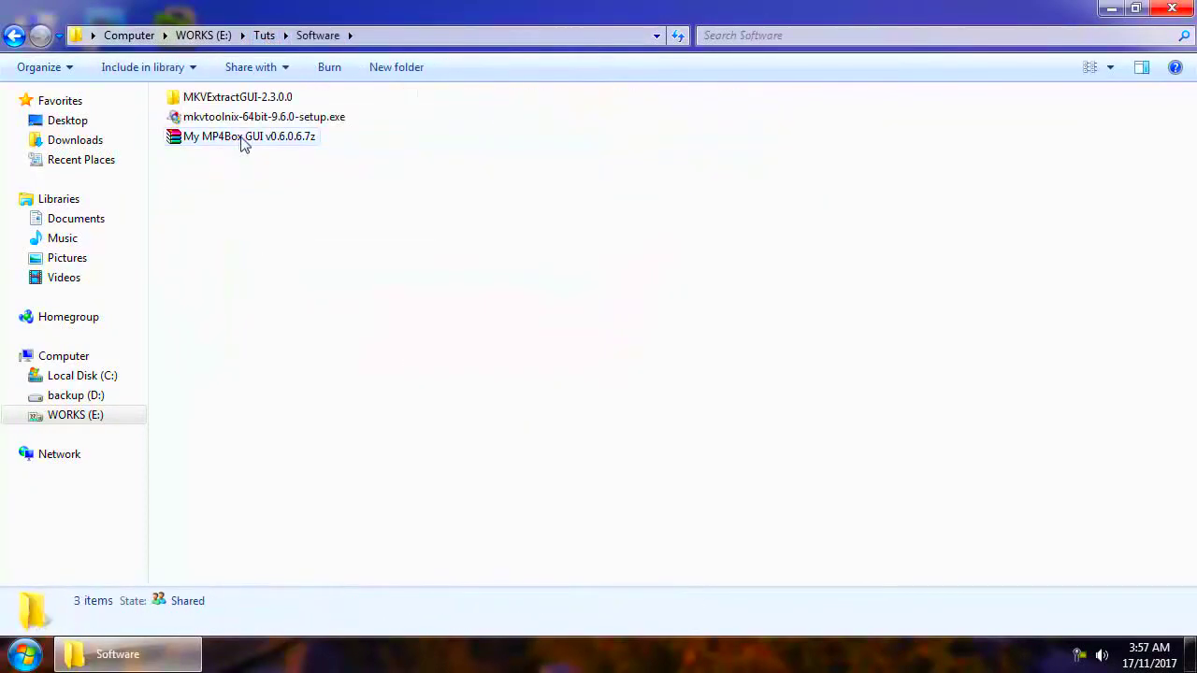
- Run setup from the My MP4Box GUI v0.6.0.6.7z archive and accept the licence agreement
double_click(243, 140)
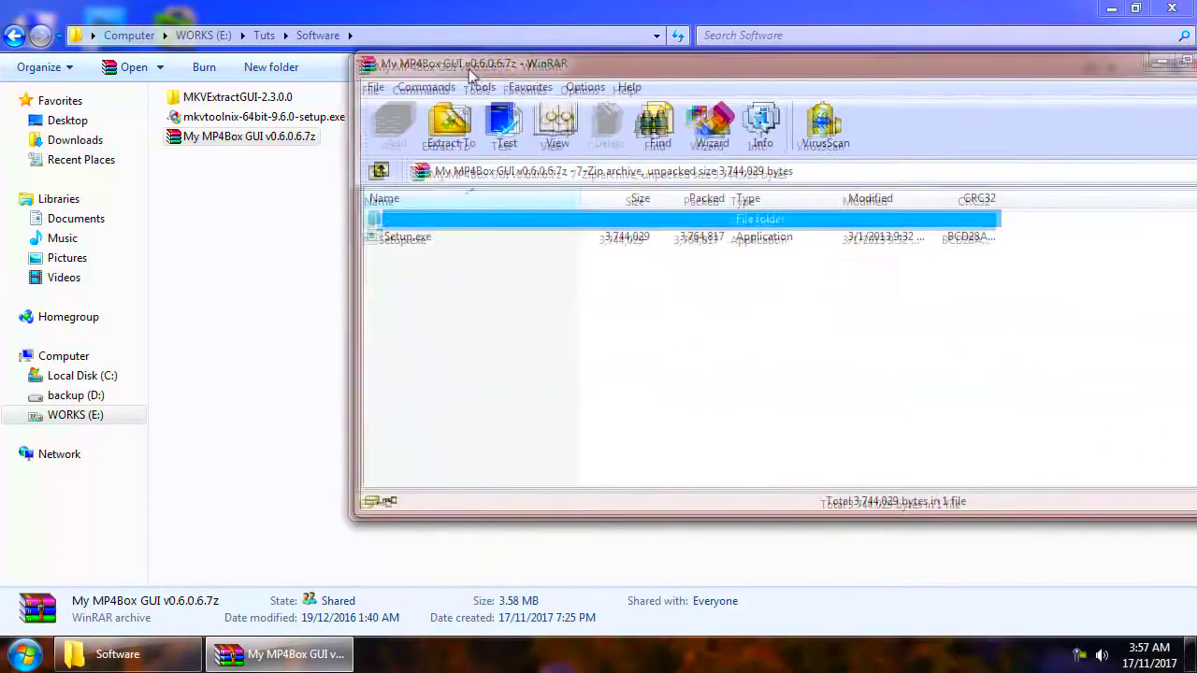
double_click(398, 241)
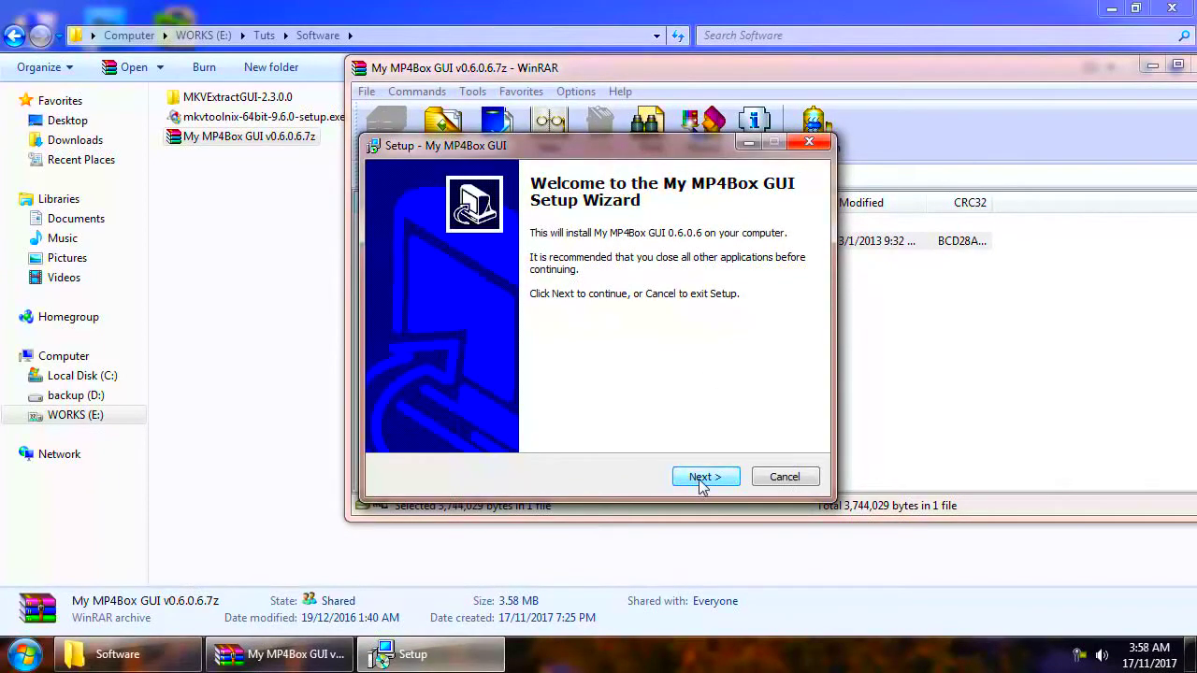
left_click(701, 479)
left_click(408, 419)
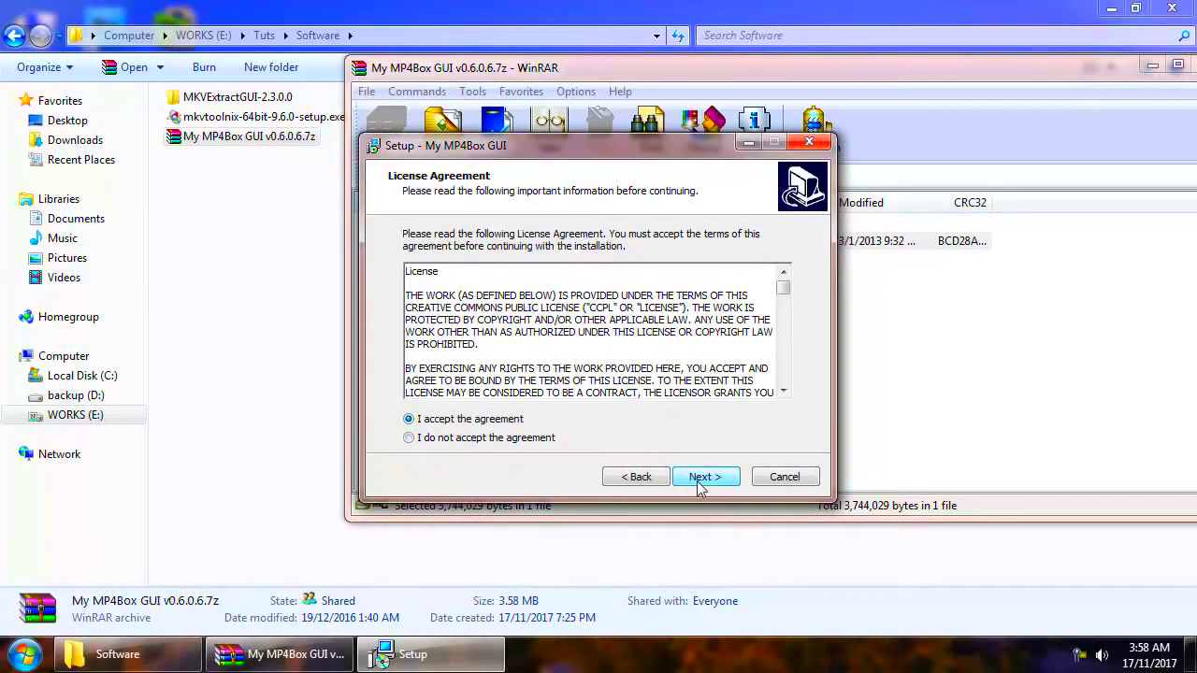
left_click(701, 479)
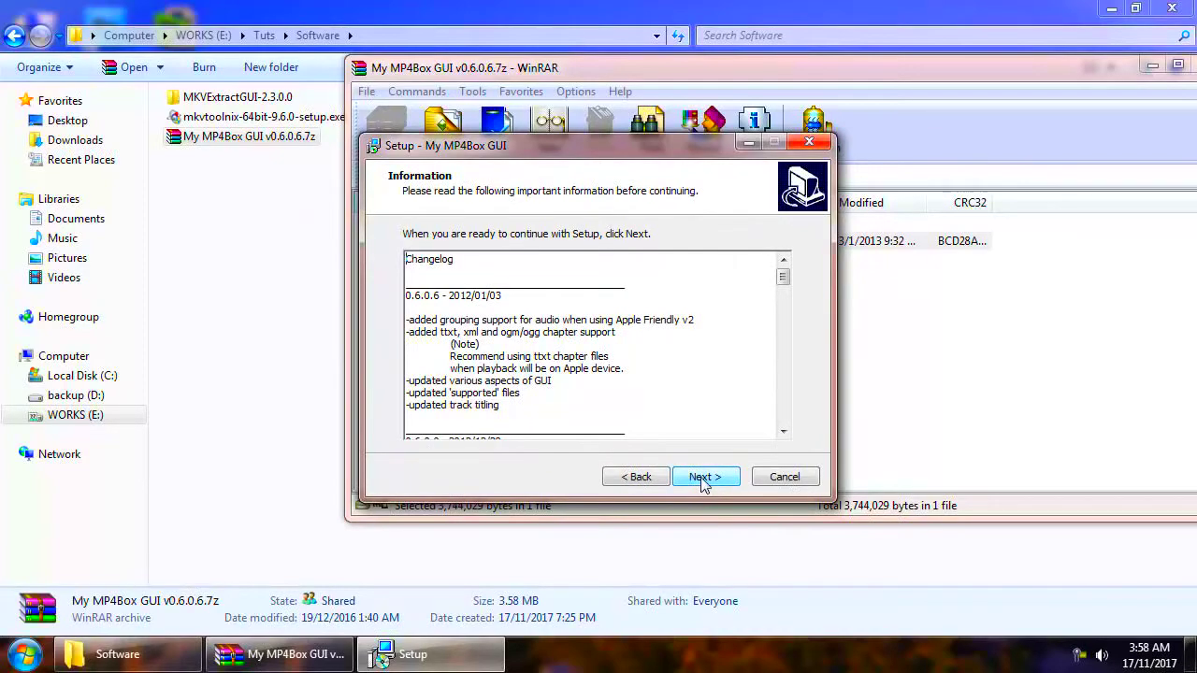
left_click(702, 479)
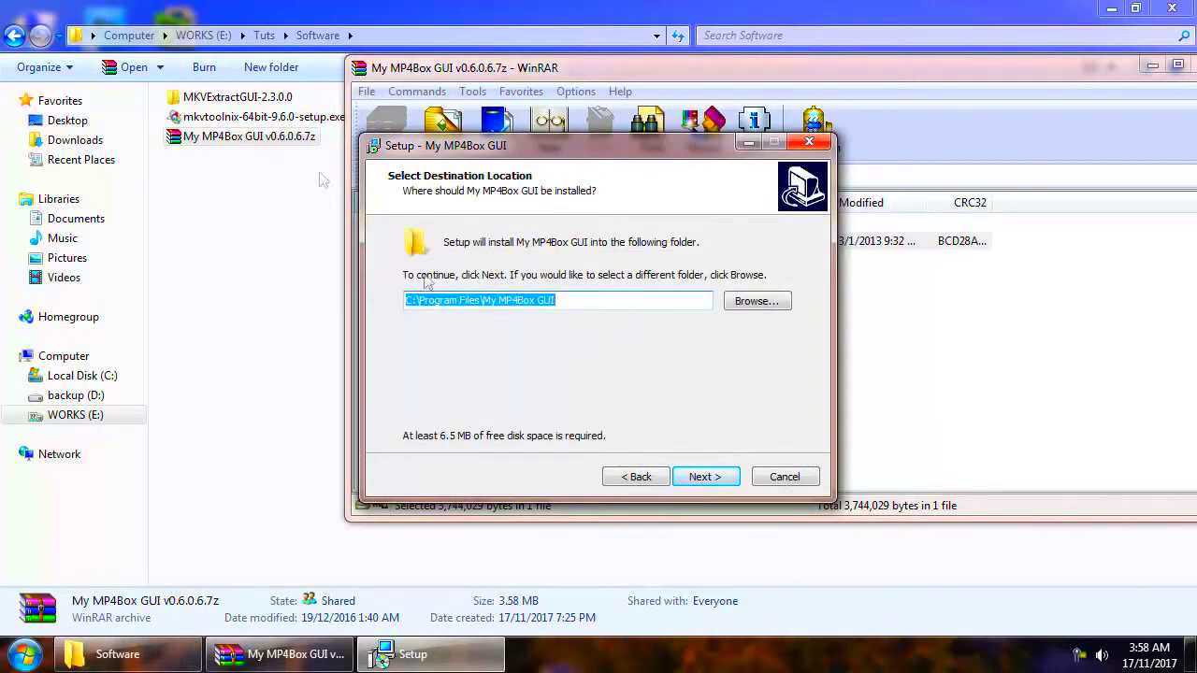
- Copy the E:\Tuts\Software path from the Explorer address bar
left_click(373, 34)
right_click(119, 38)
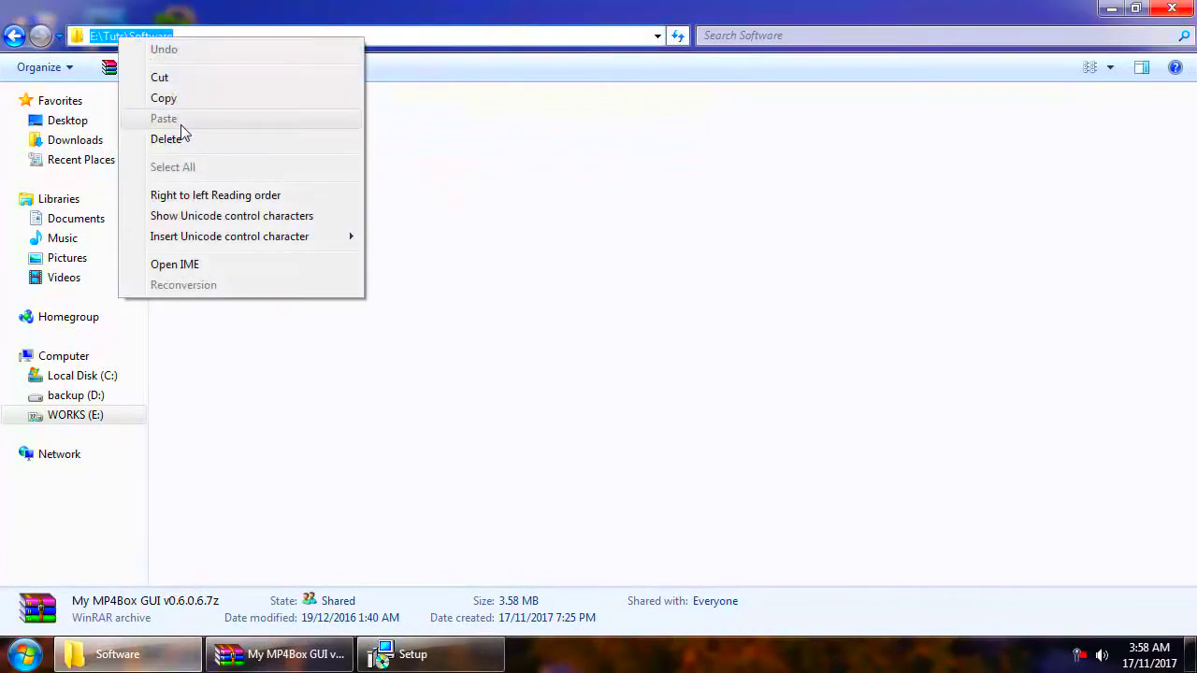
left_click(183, 100)
left_click(412, 654)
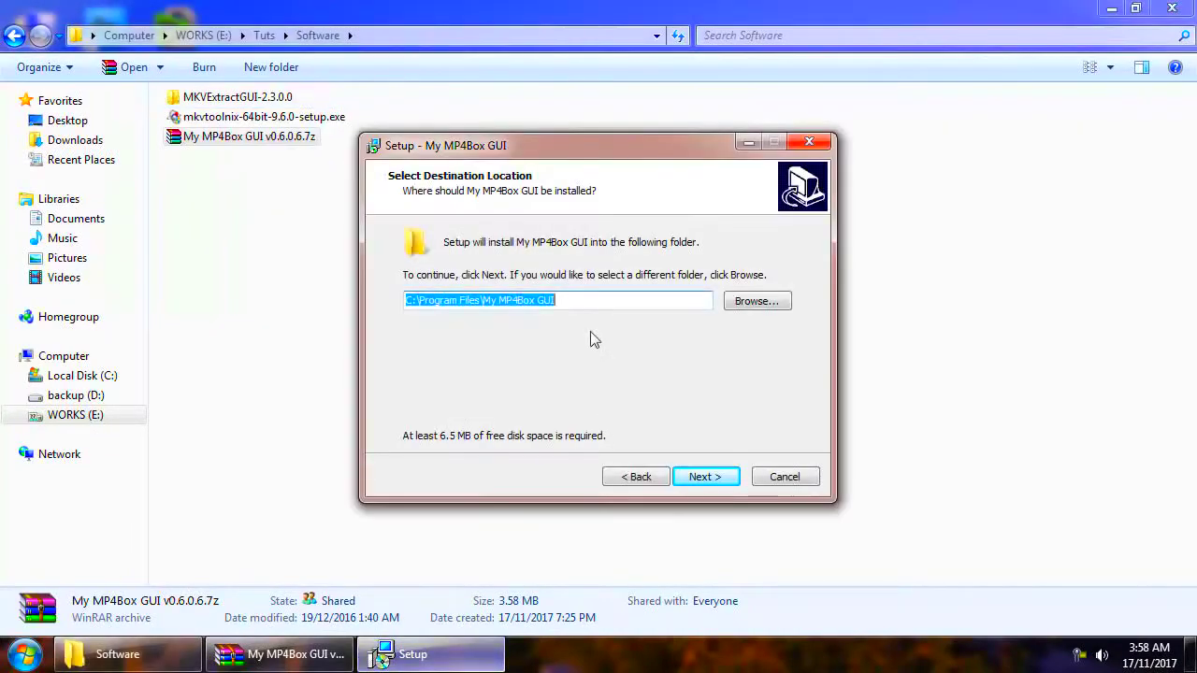
- Make the destination the MP4BOX folder under E:\Tuts by replacing Software with MP4
right_click(551, 302)
left_click(594, 403)
right_click(539, 301)
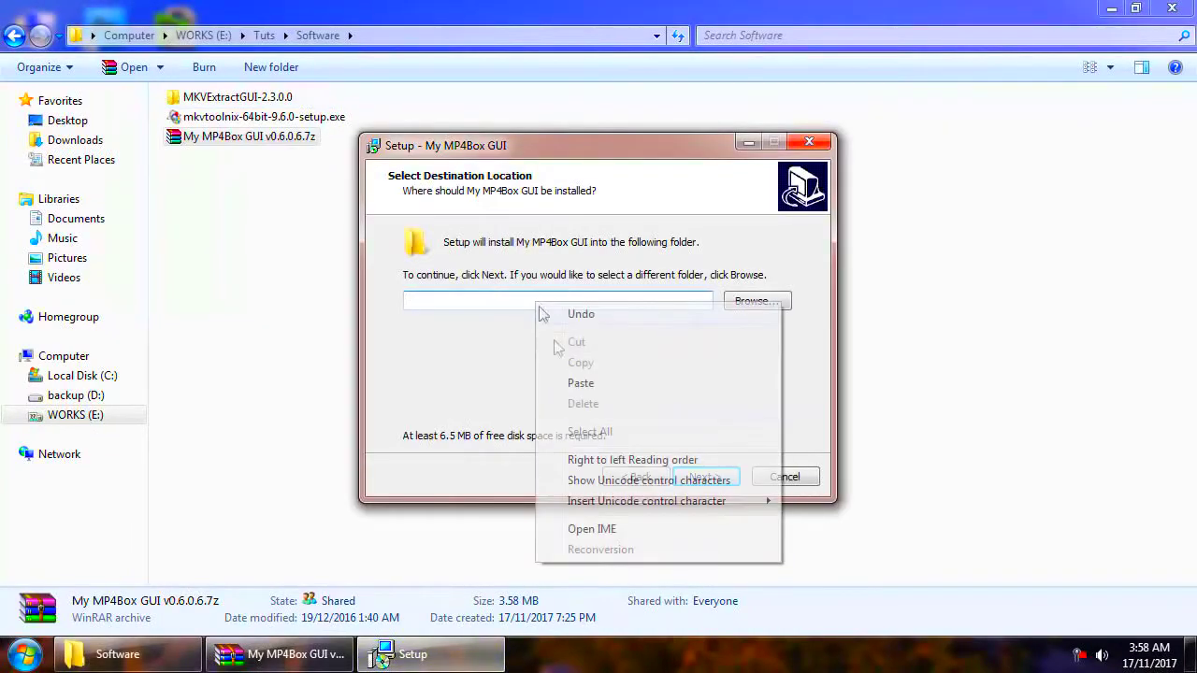
left_click(581, 384)
left_click_drag(442, 302, 525, 315)
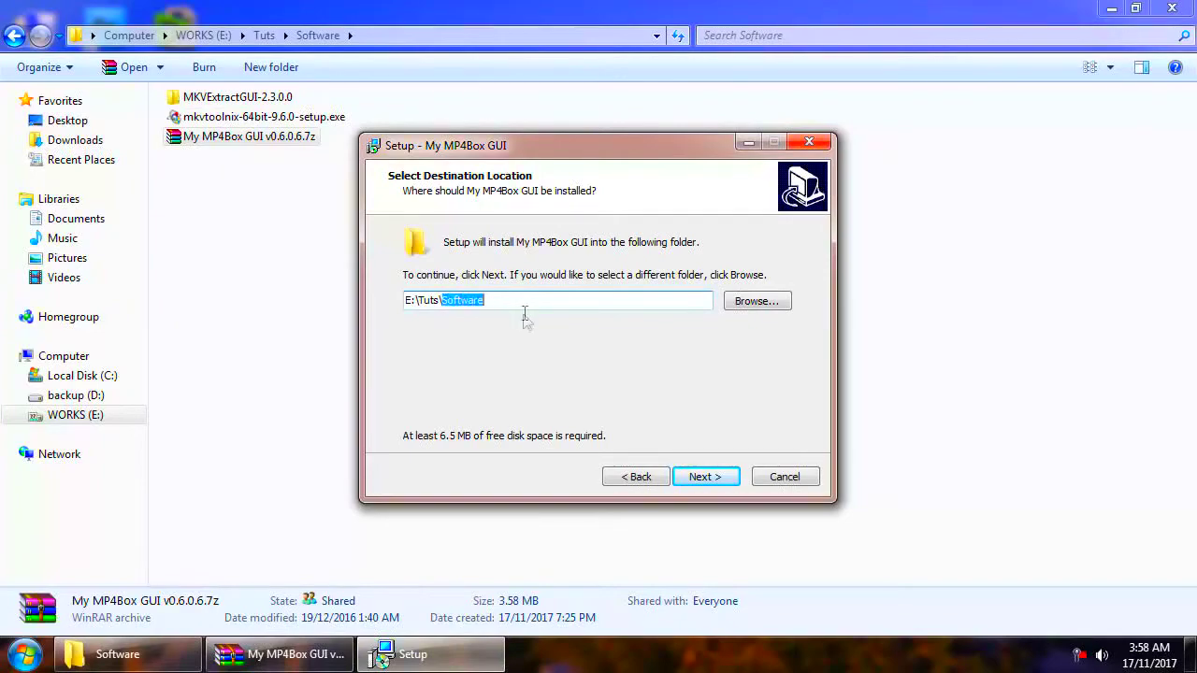
type("MP4BOX")
- Install with the default Start Menu folder and tasks, and untick launching afterwards
left_click(709, 478)
left_click(708, 479)
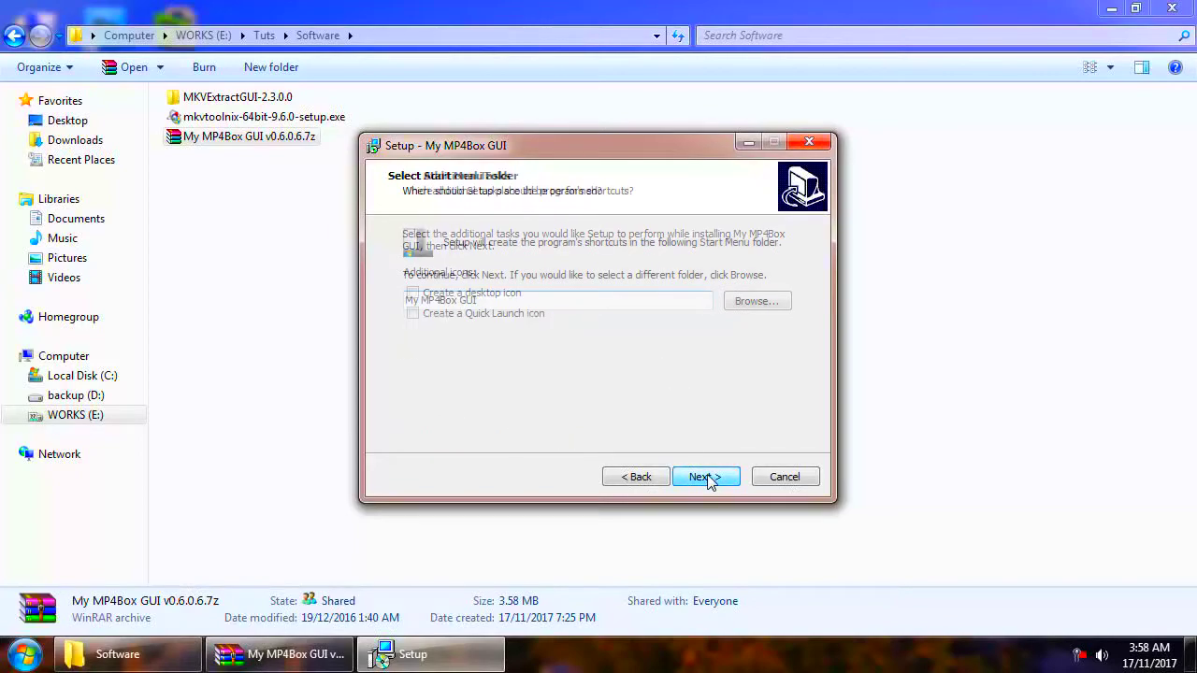
left_click(708, 478)
left_click(706, 478)
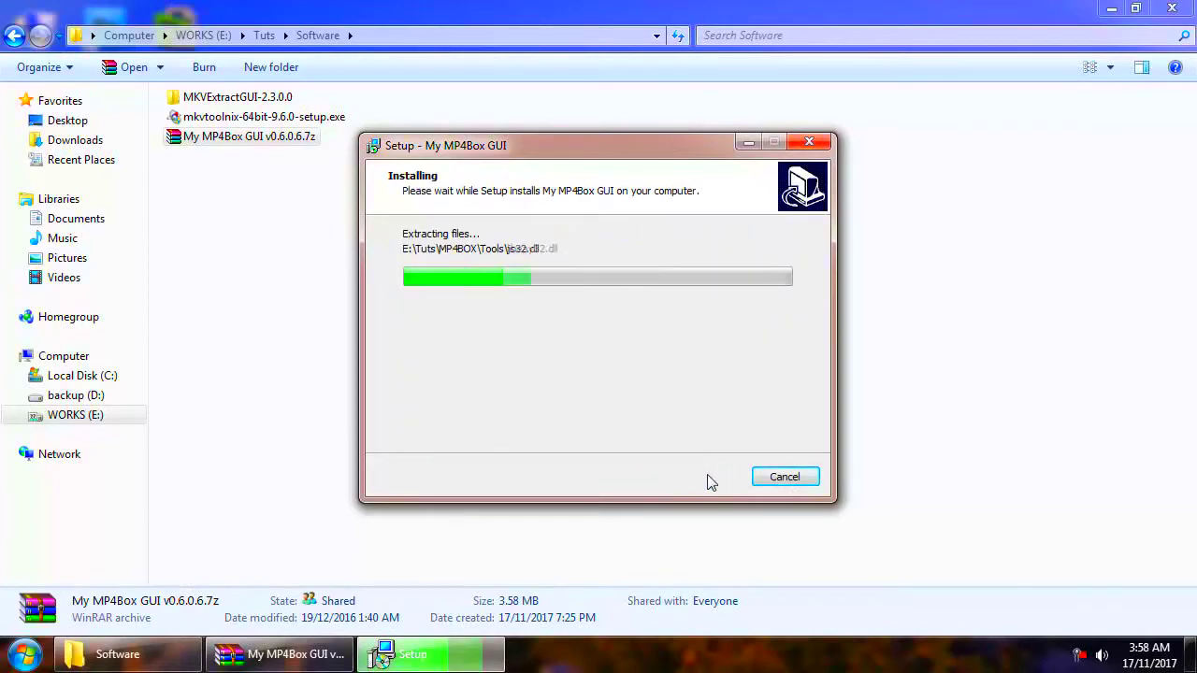
left_click(539, 310)
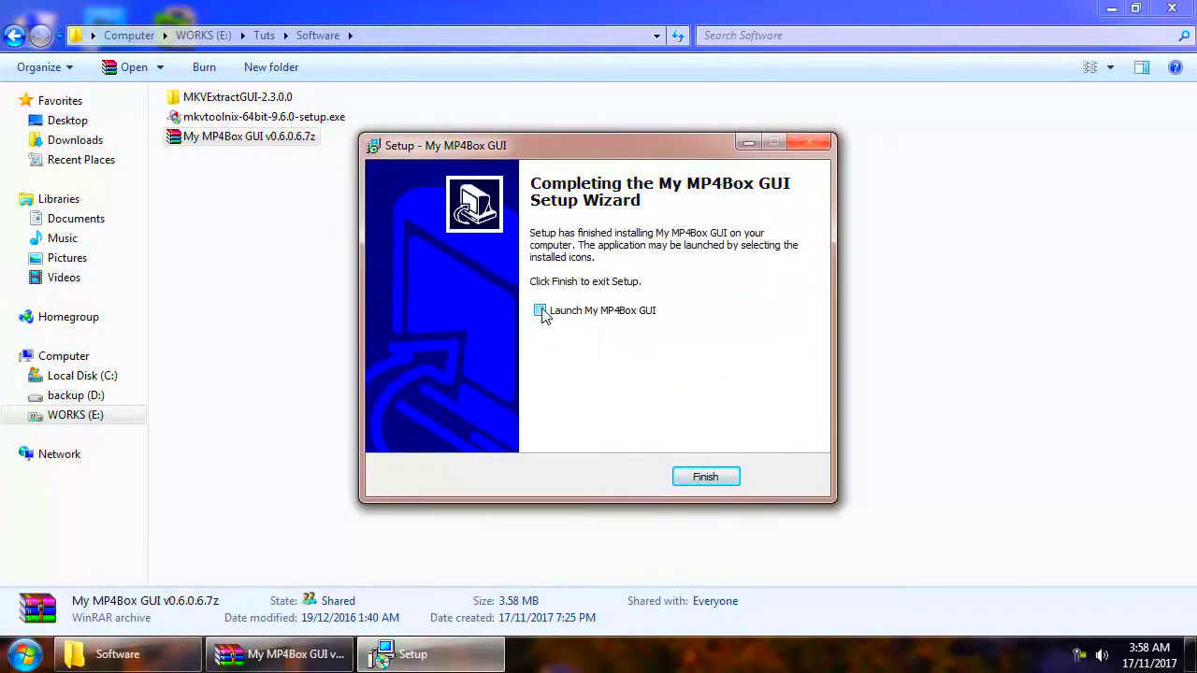
- Close the finished setup and check the MKVTOOLNIX and MP4BOX folders in Tuts
left_click(699, 479)
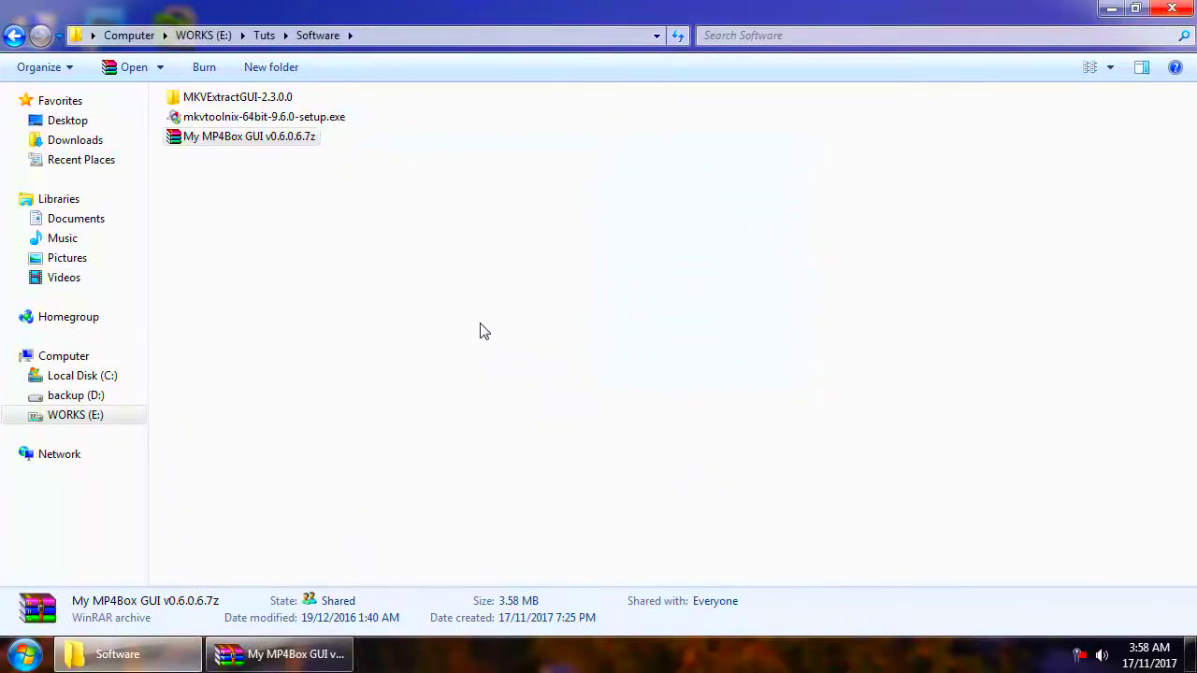
left_click(263, 35)
double_click(213, 126)
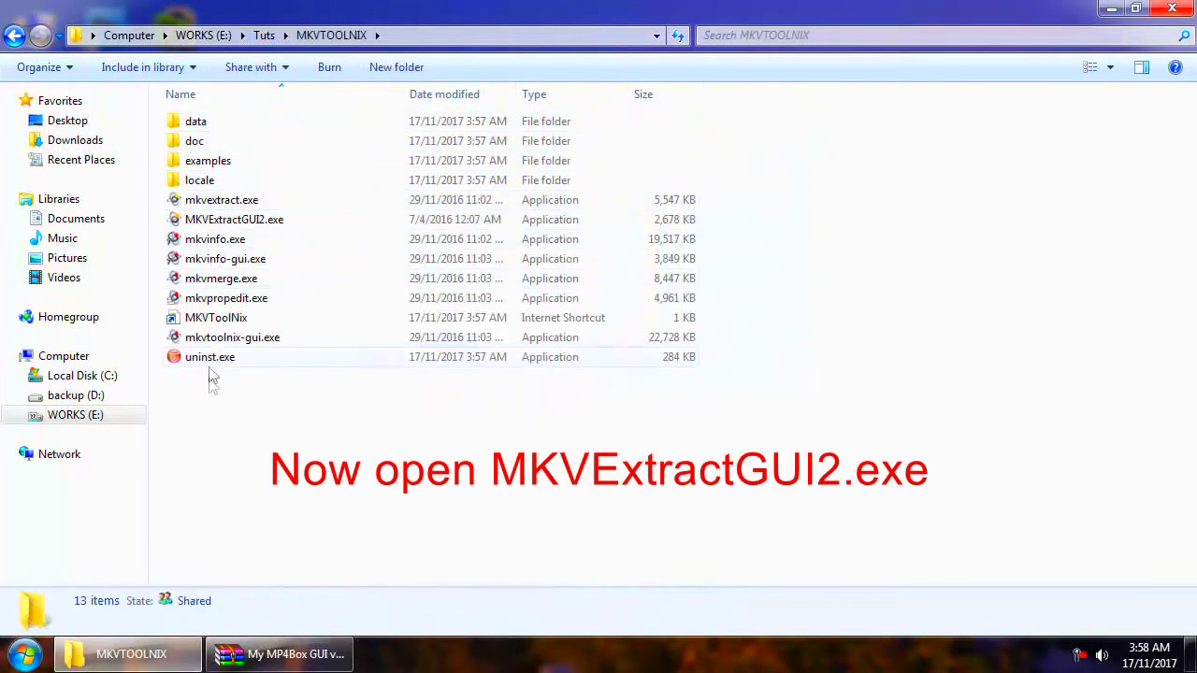
left_click(264, 34)
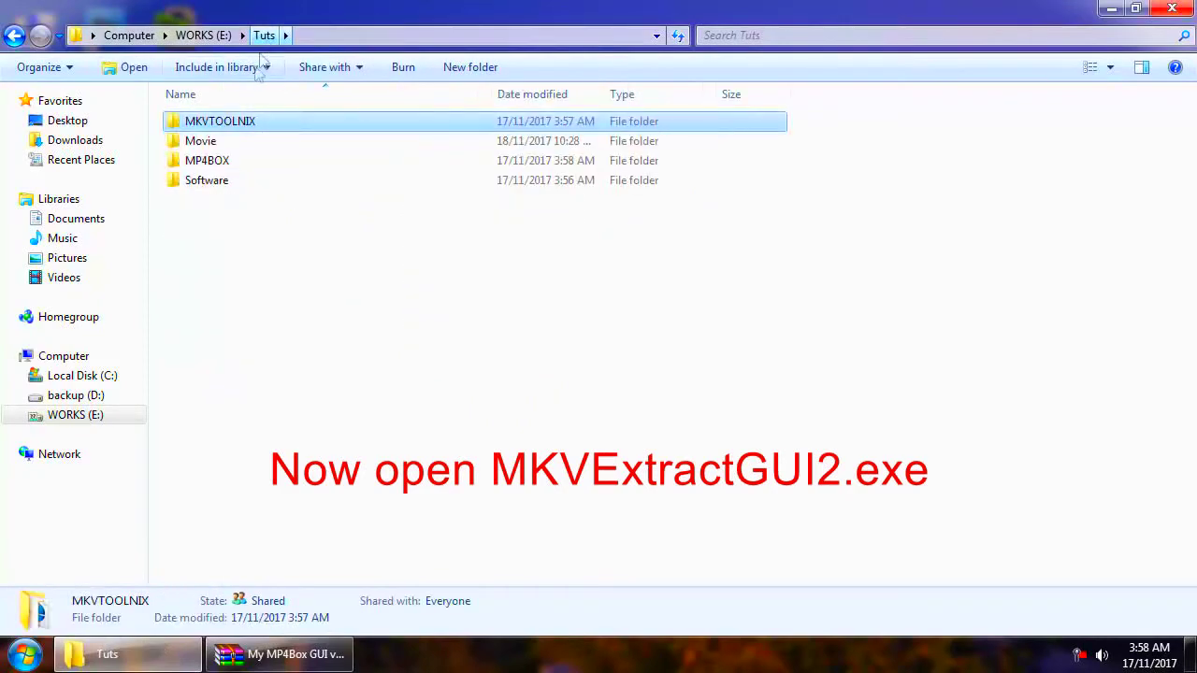
double_click(215, 165)
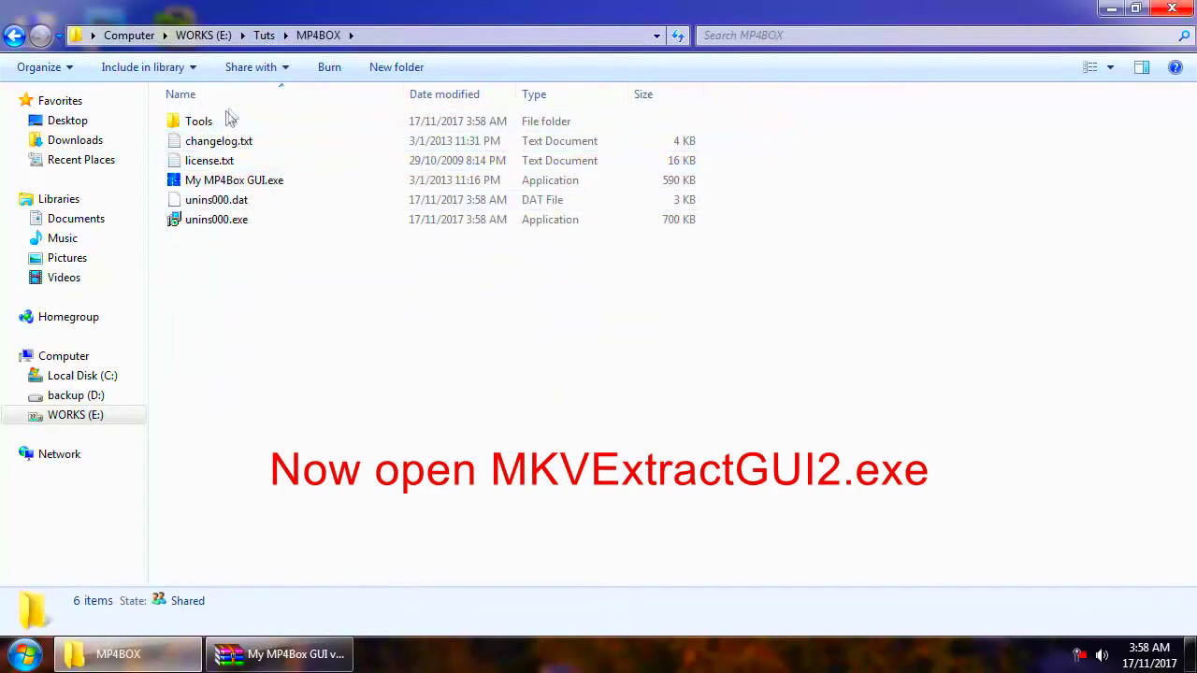
left_click(264, 35)
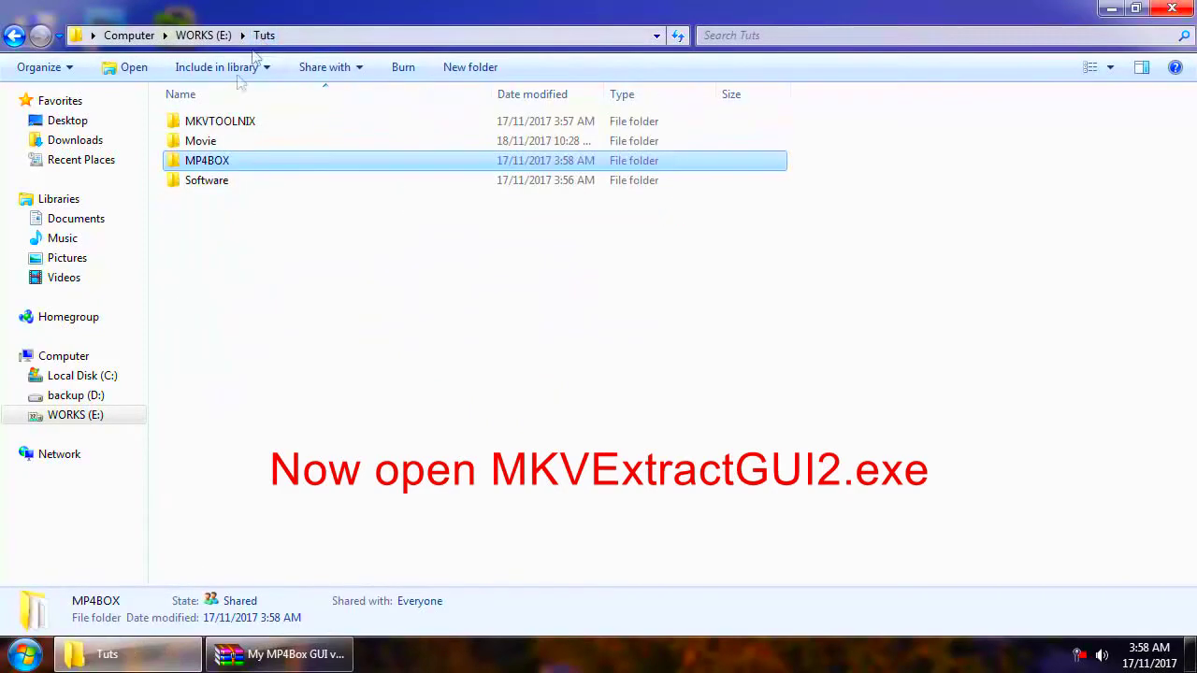
- Start MKVExtractGUI2.exe from the MKVTOOLNIX folder, then reposition and minimize its window
double_click(215, 128)
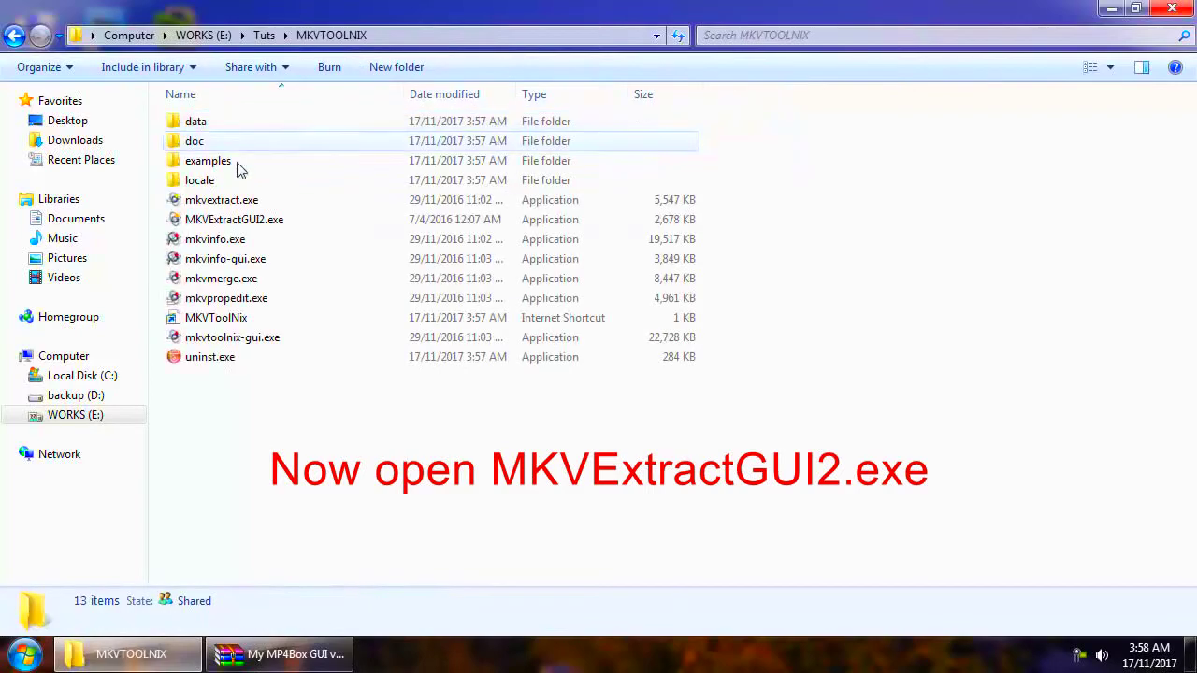
double_click(248, 226)
left_click_drag(299, 48, 670, 75)
left_click(799, 68)
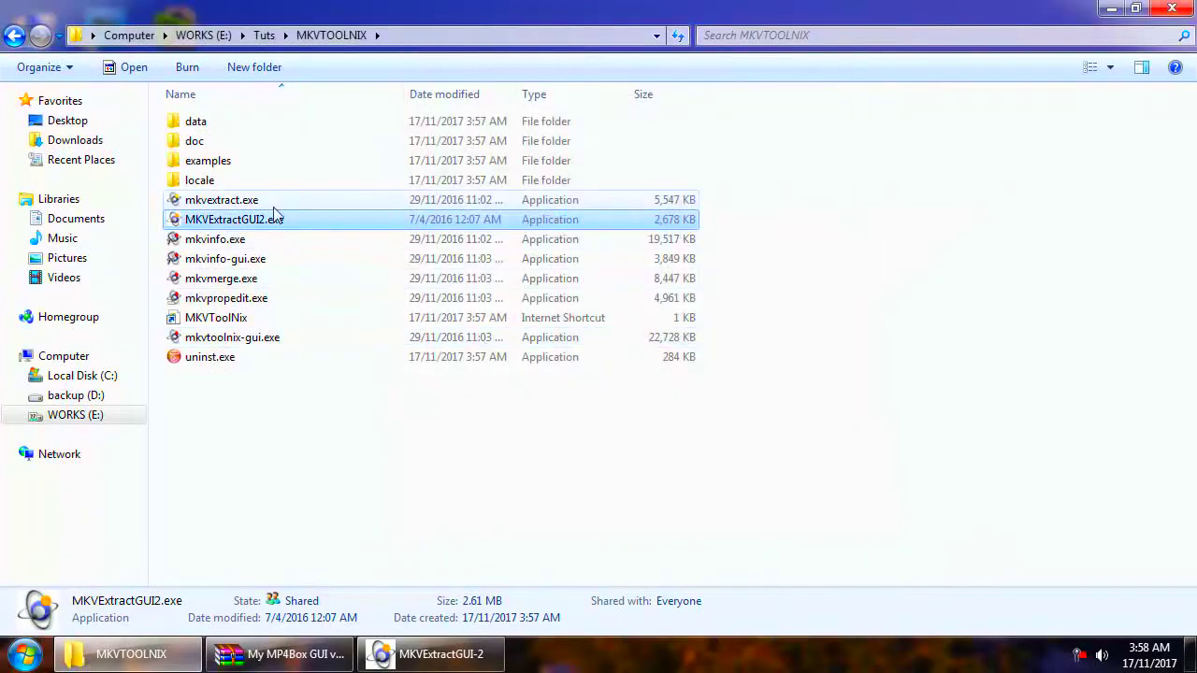
- Browse to Tuts > Movie > God Of War and check its 1.50 GB .mkv file
left_click(265, 36)
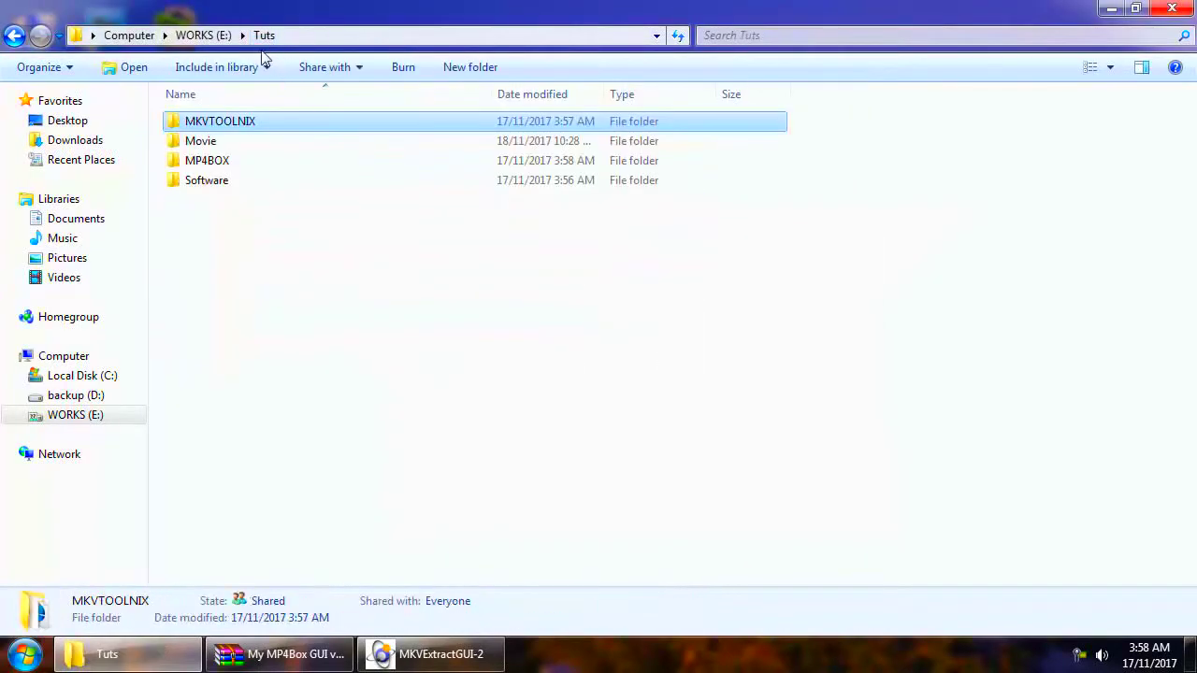
double_click(198, 142)
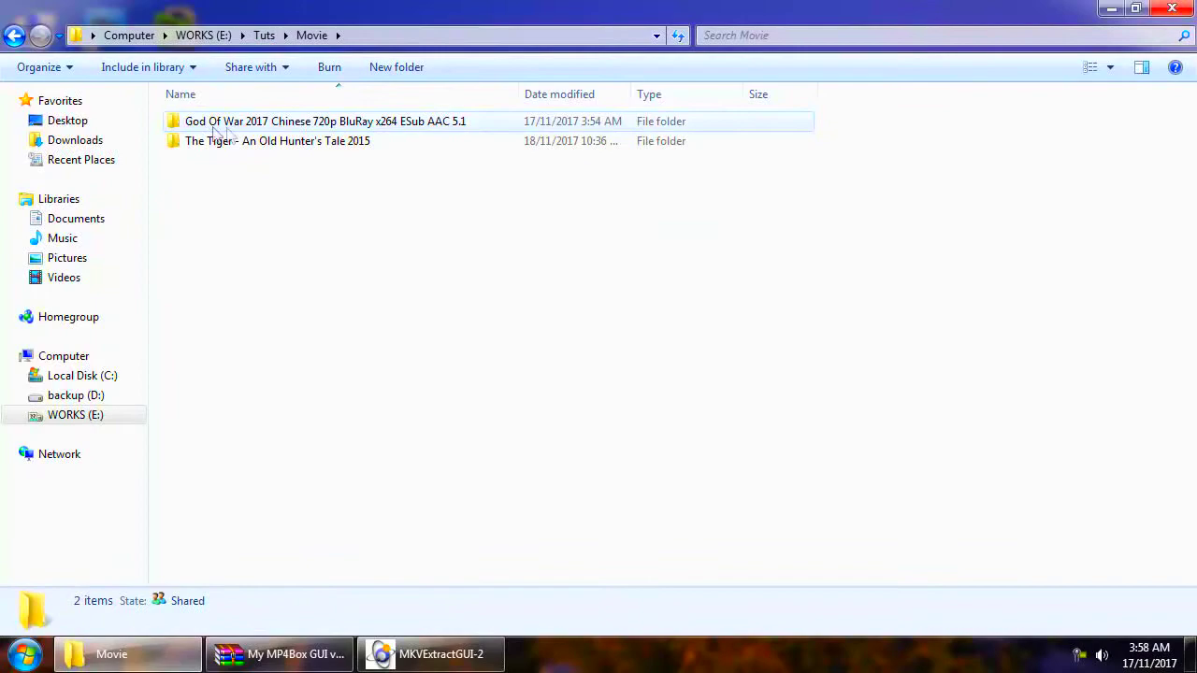
double_click(257, 127)
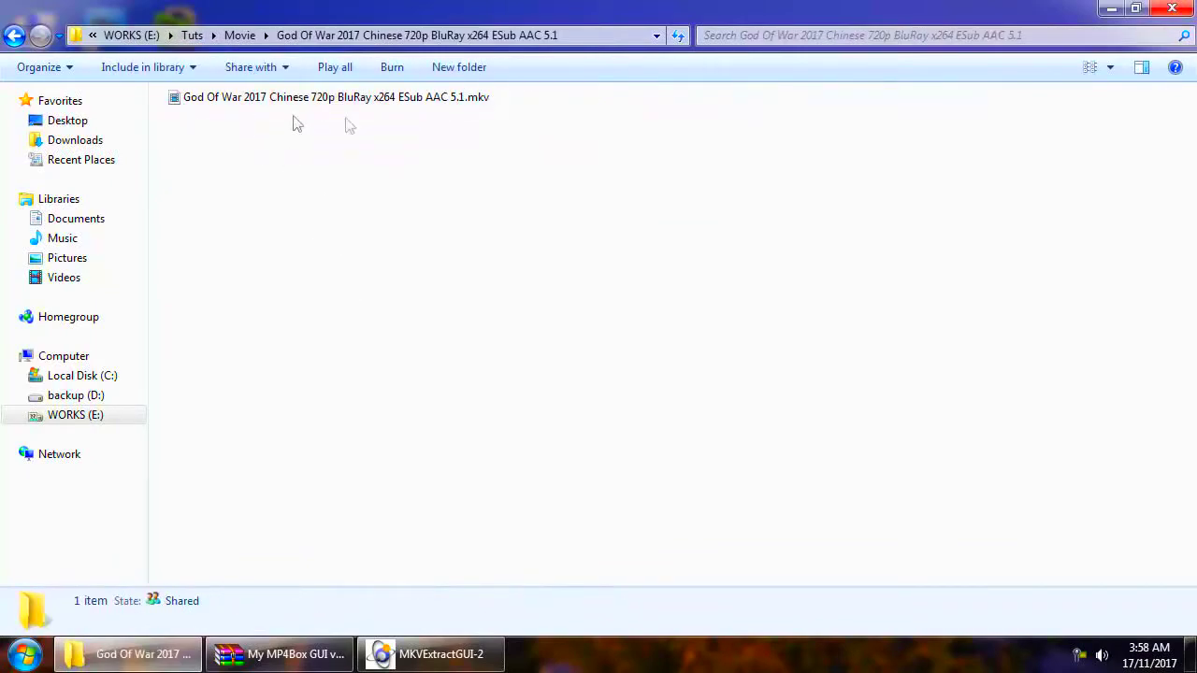
left_click(482, 105)
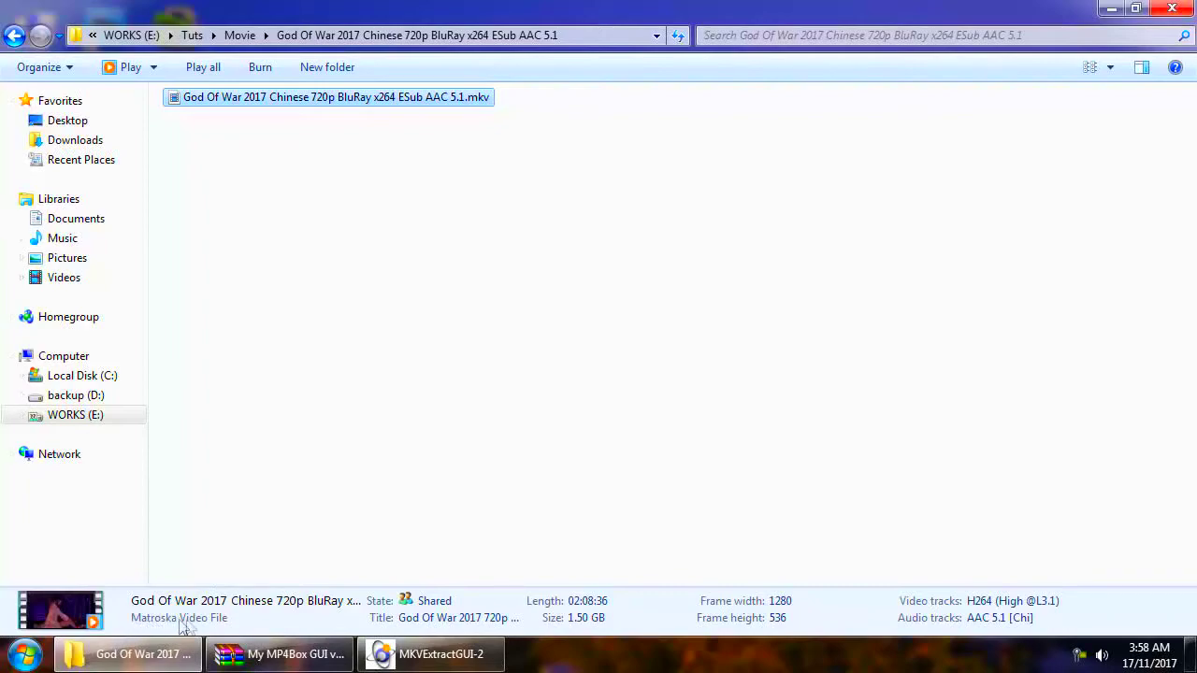
left_click(387, 259)
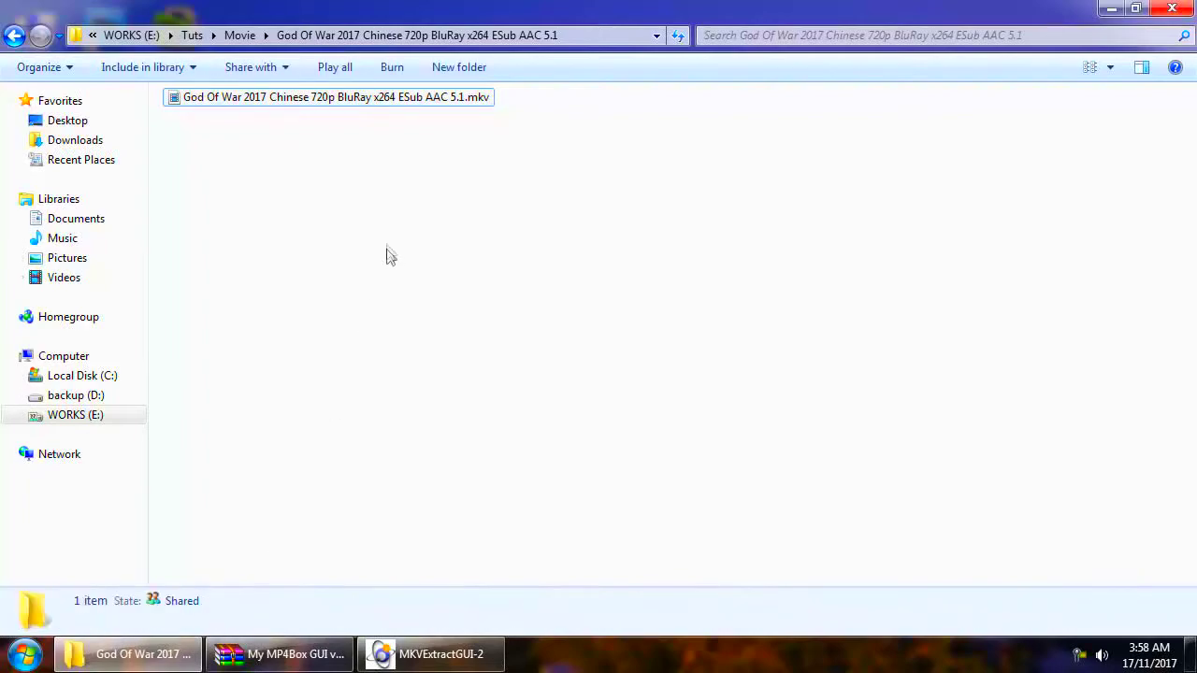
- Load the God Of War .mkv into MKVExtractGUI with 'Use source dir for output' kept on
left_click(434, 654)
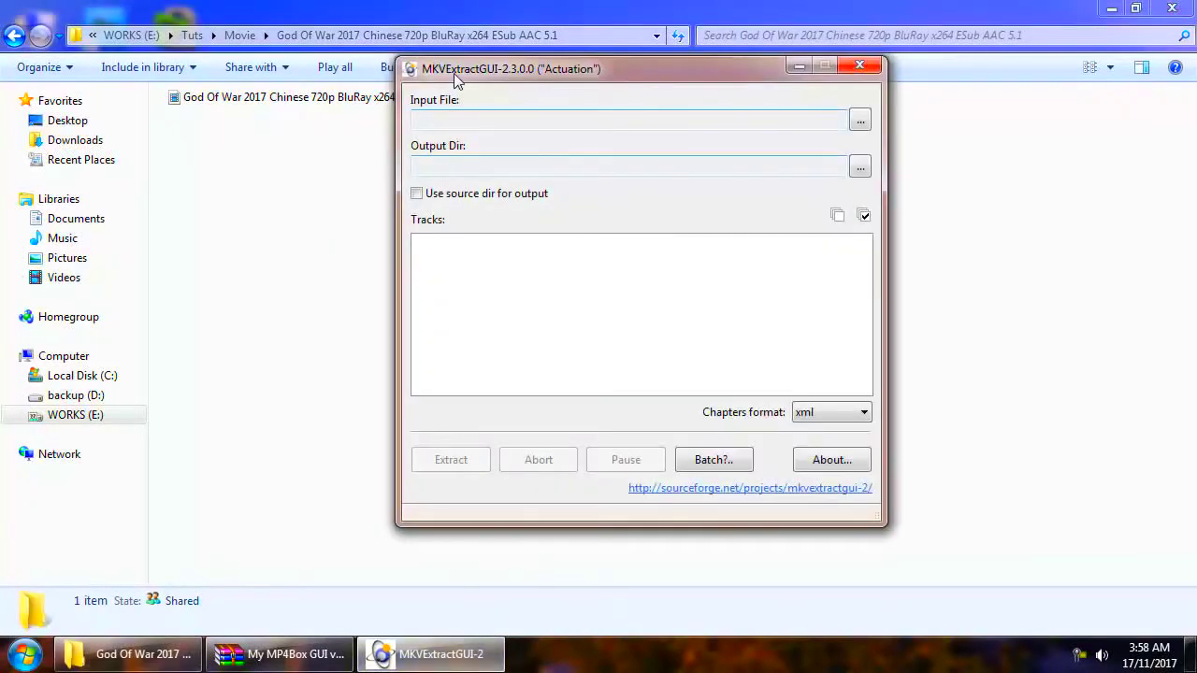
left_click_drag(454, 73, 460, 101)
left_click_drag(236, 103, 526, 358)
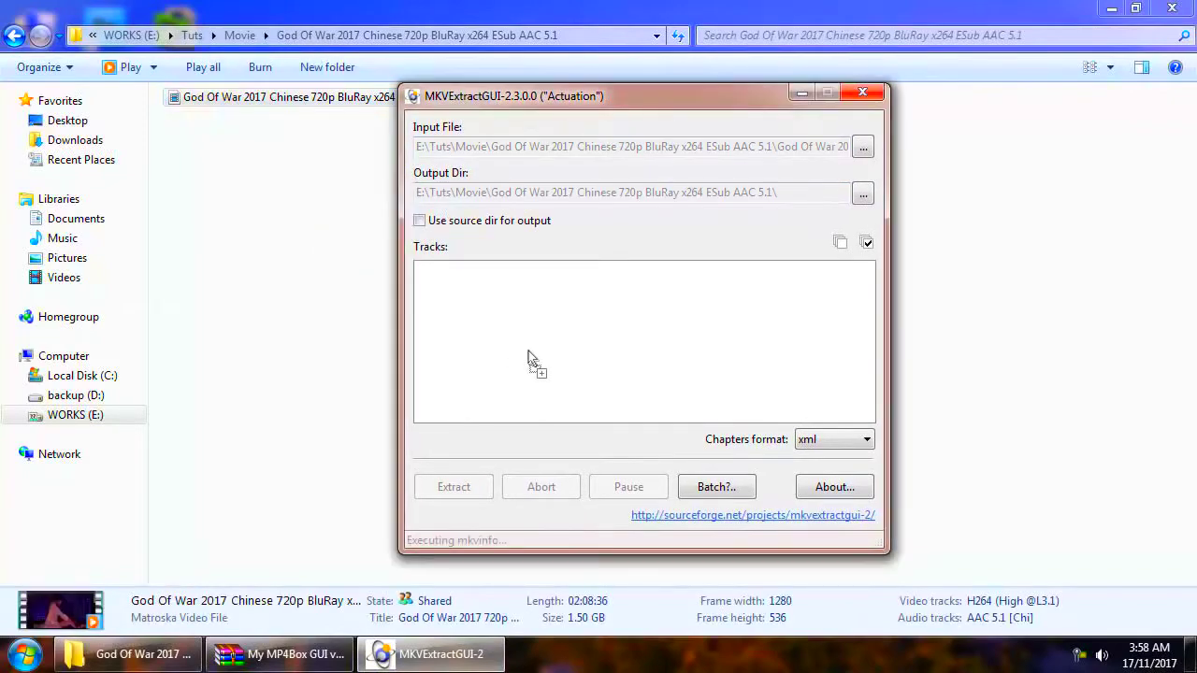
left_click(440, 230)
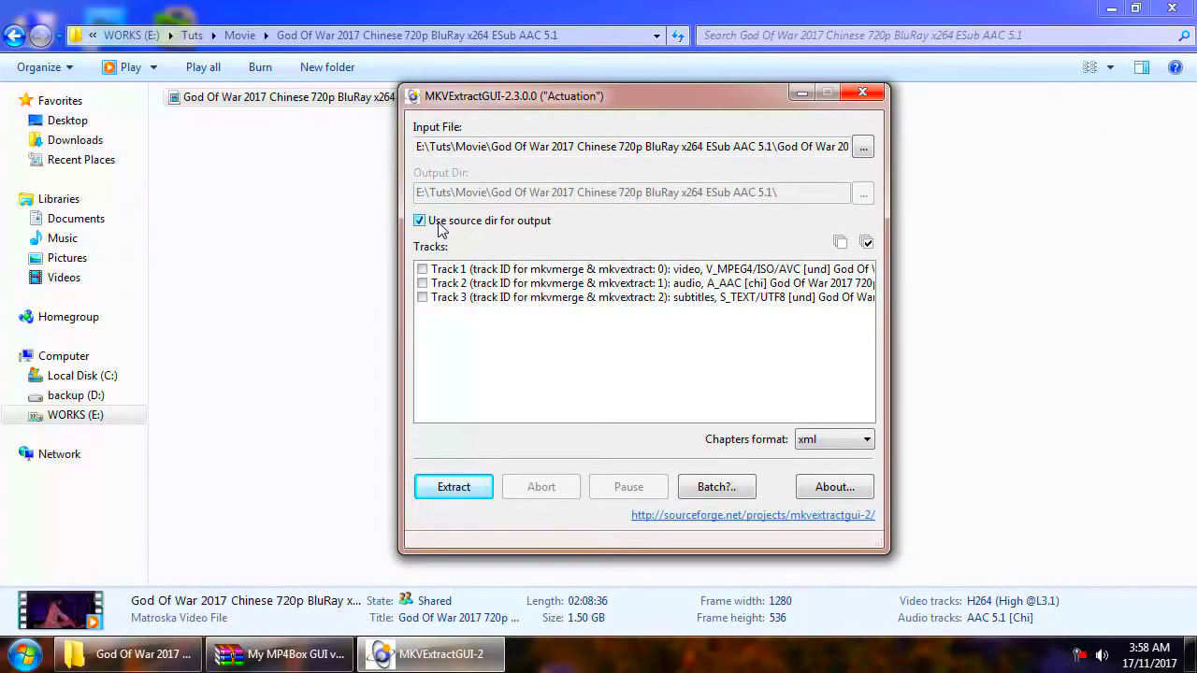
- Tick the video, audio and subtitle tracks (1–3) and extract them
left_click(684, 271)
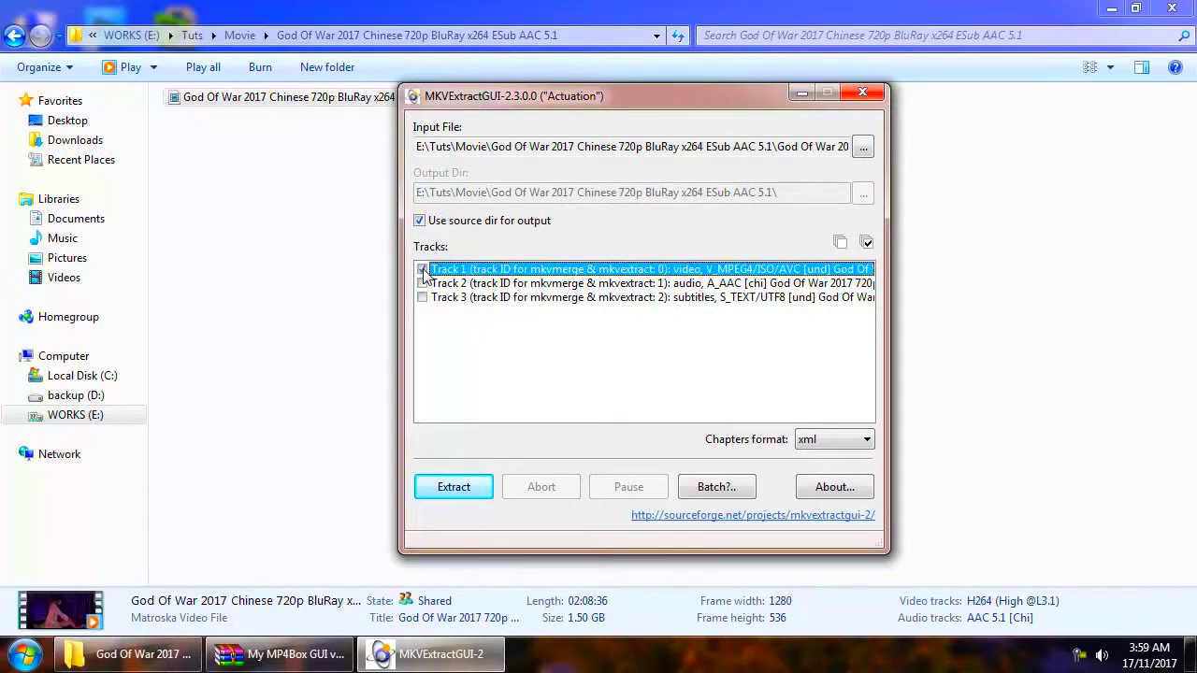
left_click(691, 285)
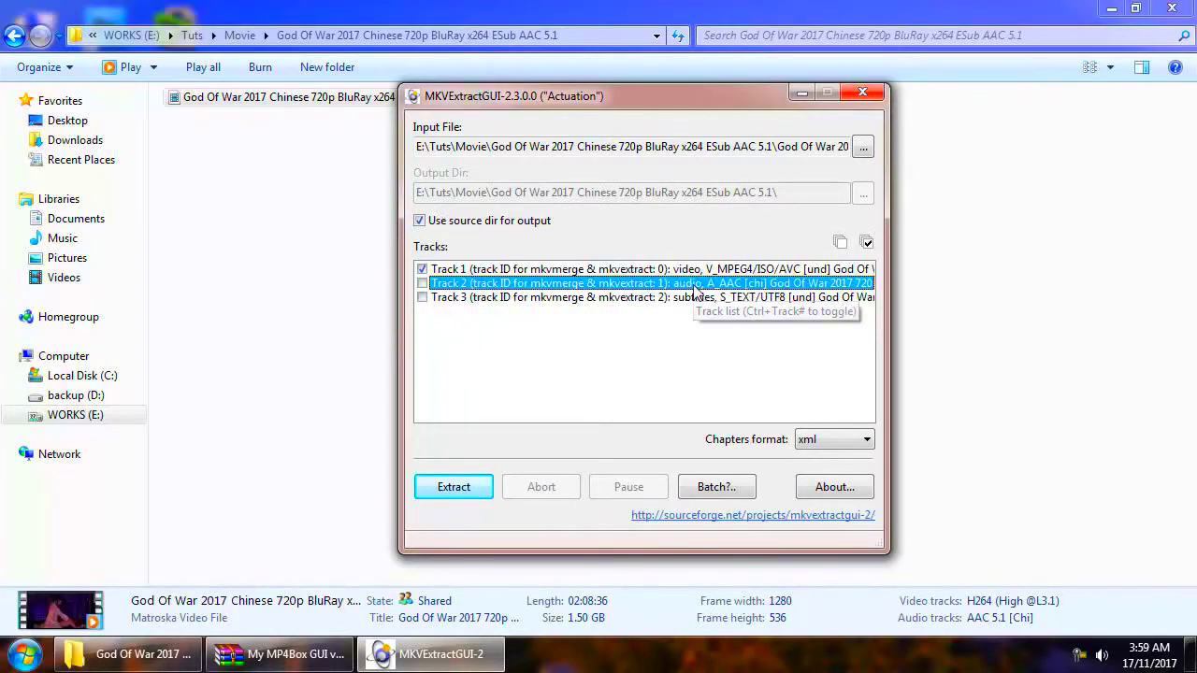
left_click(422, 284)
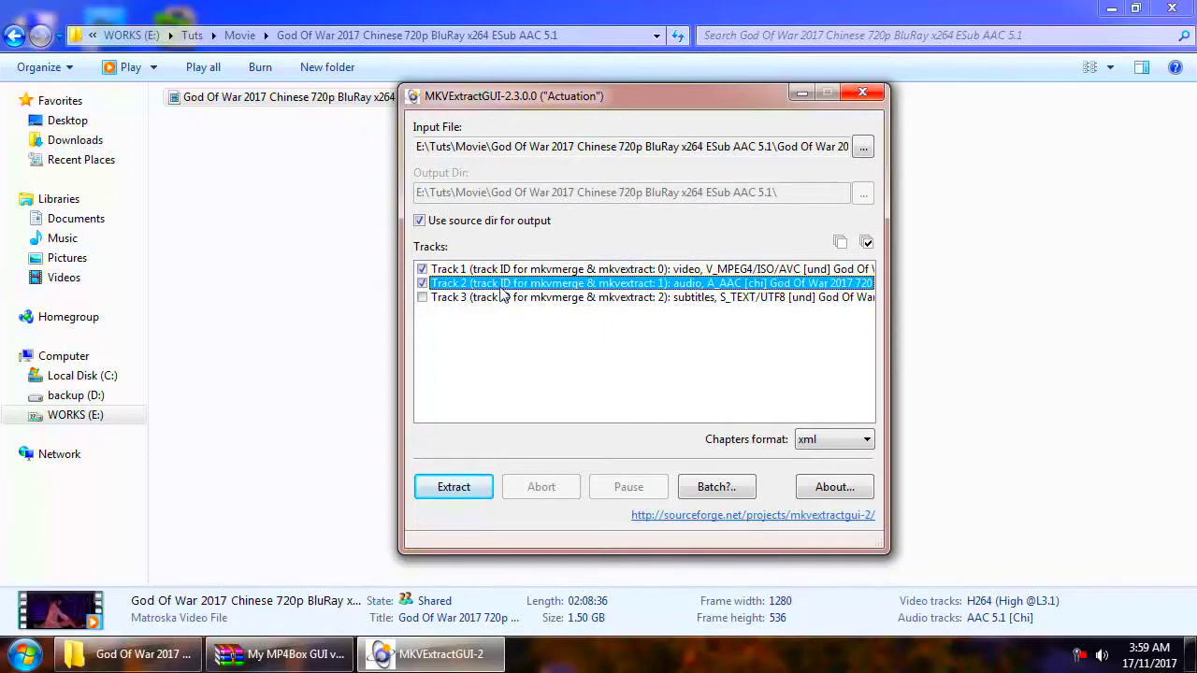
left_click(687, 299)
left_click(421, 297)
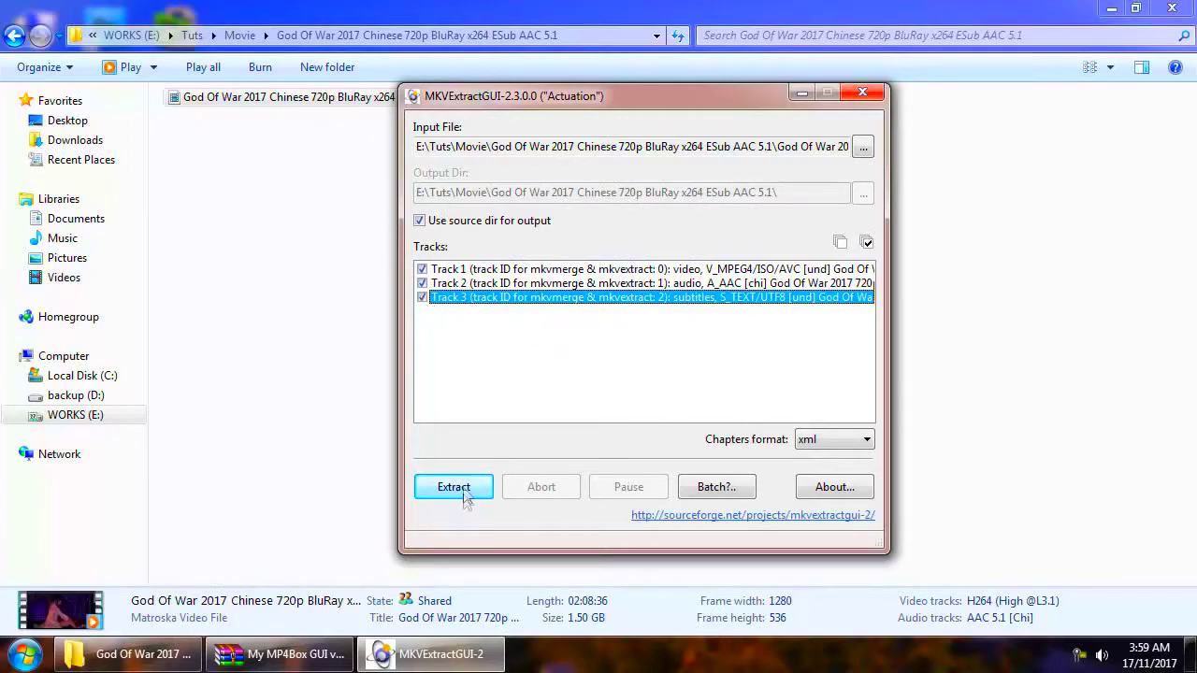
left_click(453, 490)
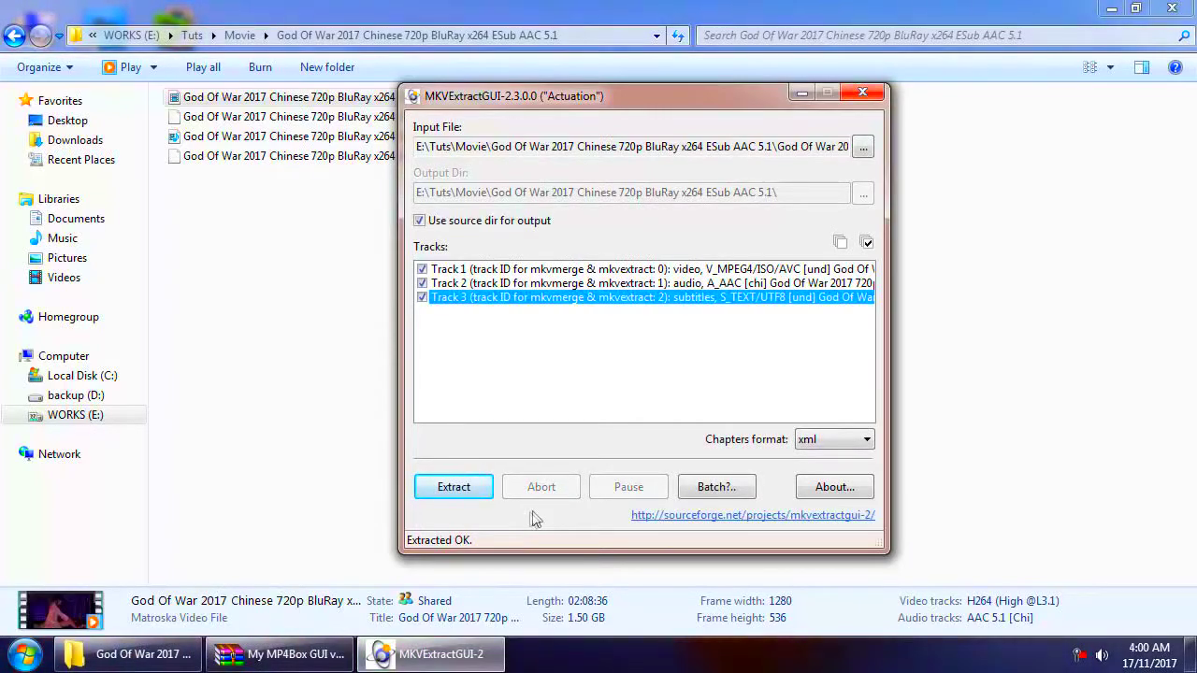
- Close MKVExtractGUI and check the extracted .h264, Chinese .aac and .srt files
left_click(862, 92)
left_click(322, 278)
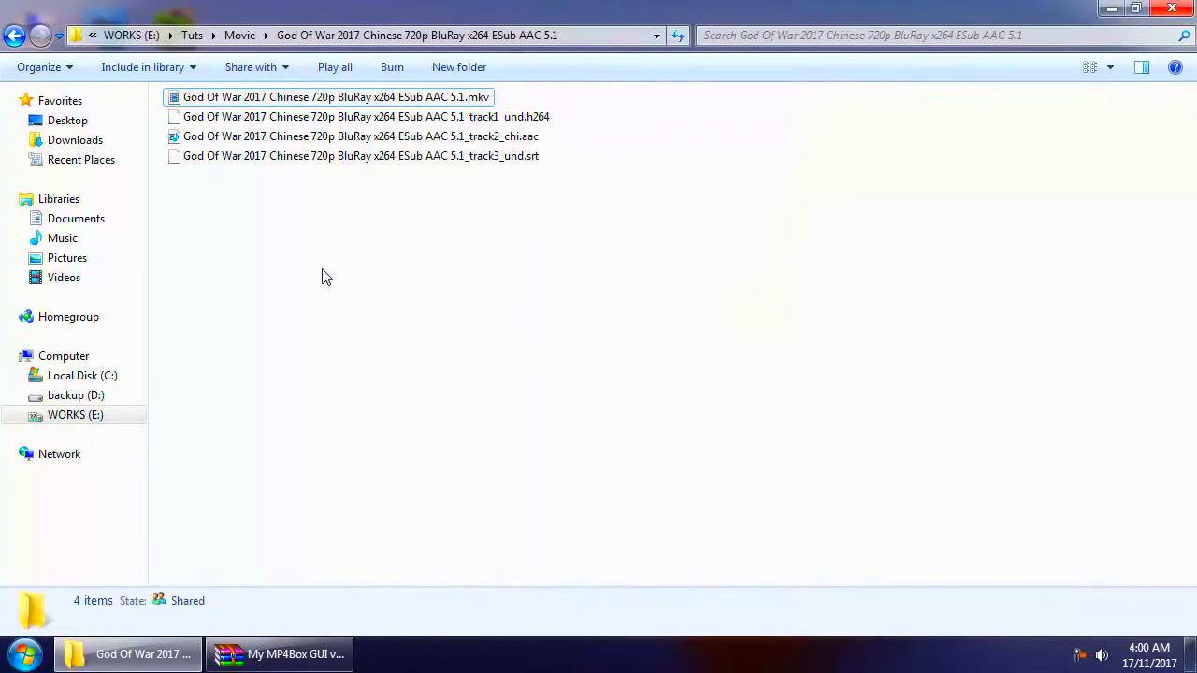
left_click(309, 121)
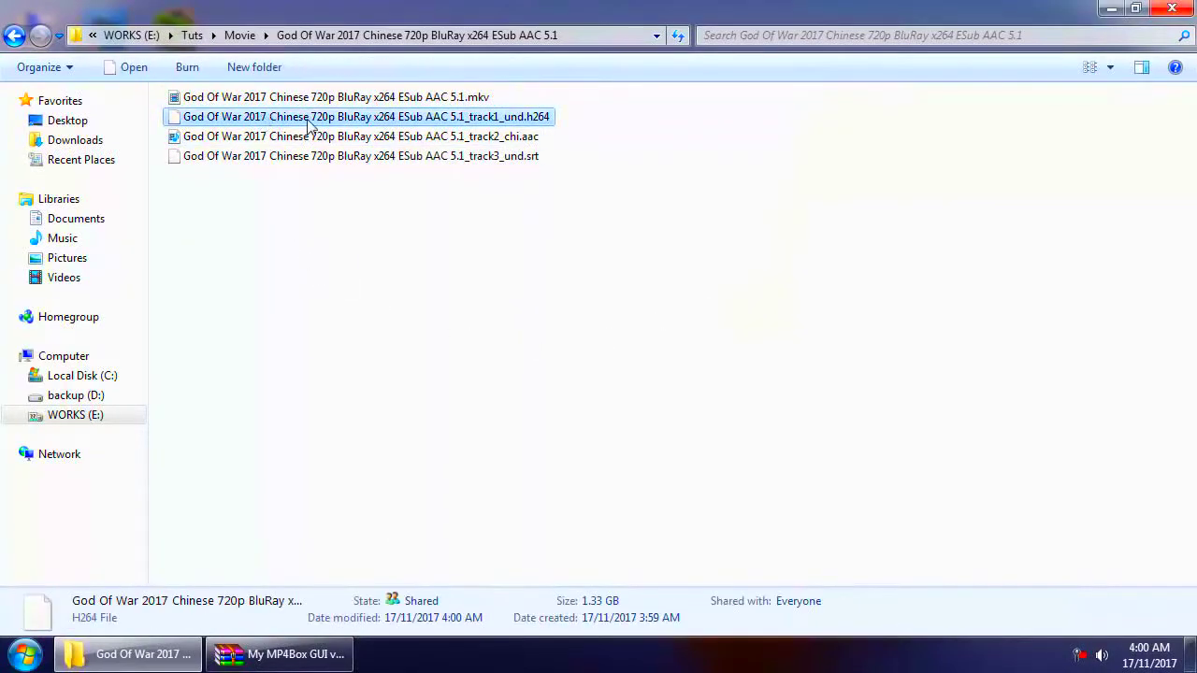
left_click(526, 138)
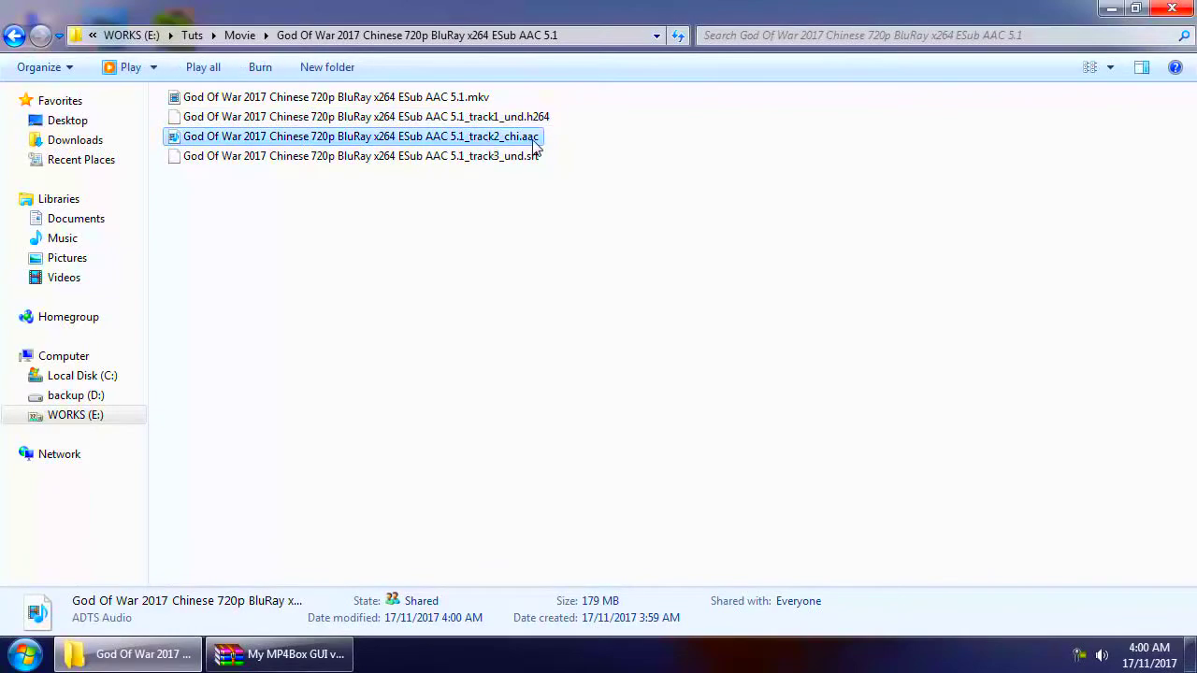
left_click(536, 157)
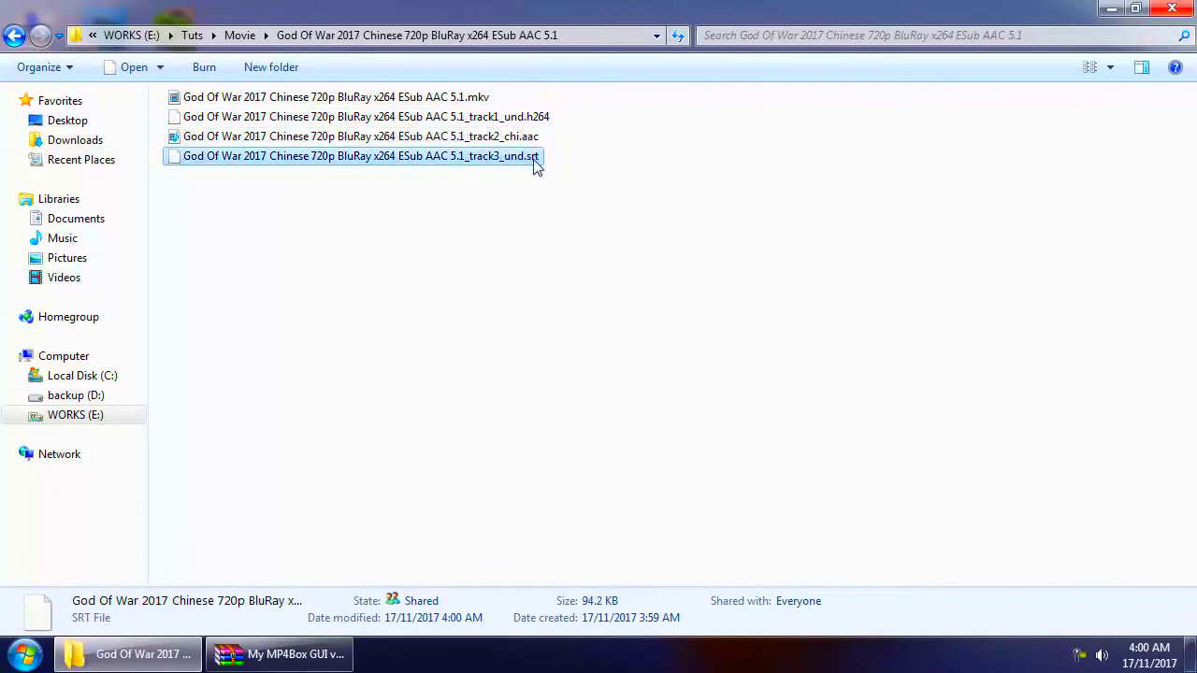
left_click(448, 227)
- Close the MP4Box archive window from the taskbar and select MP4BOX in Tuts
right_click(281, 654)
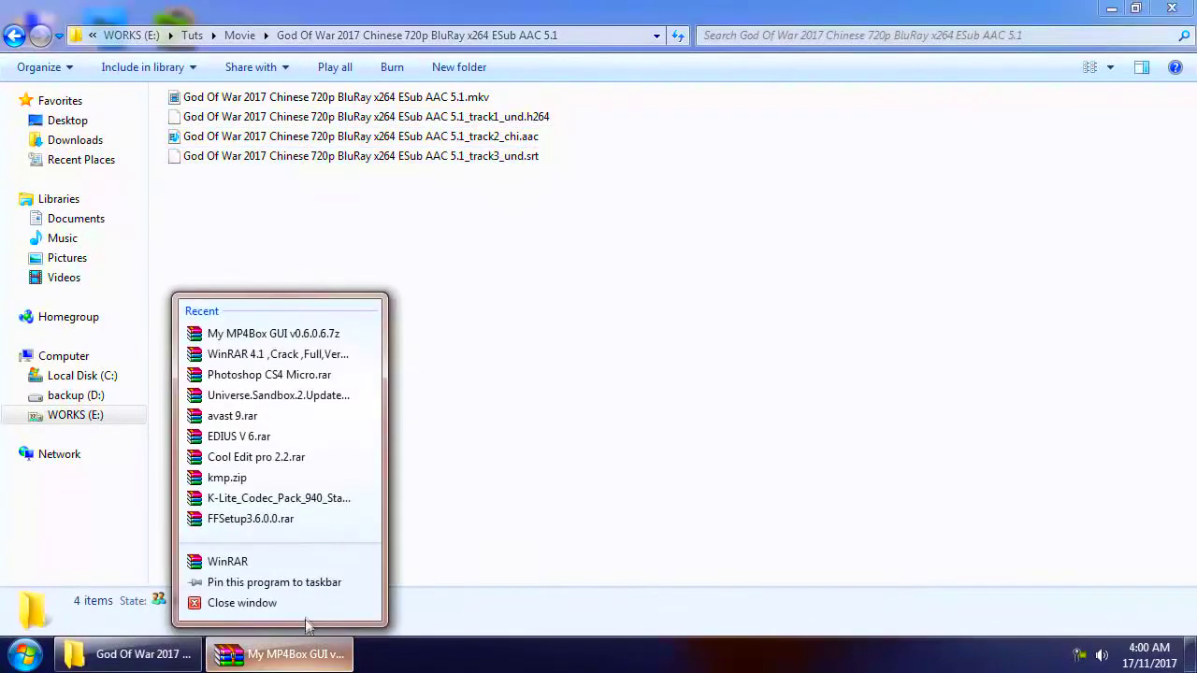
left_click(293, 611)
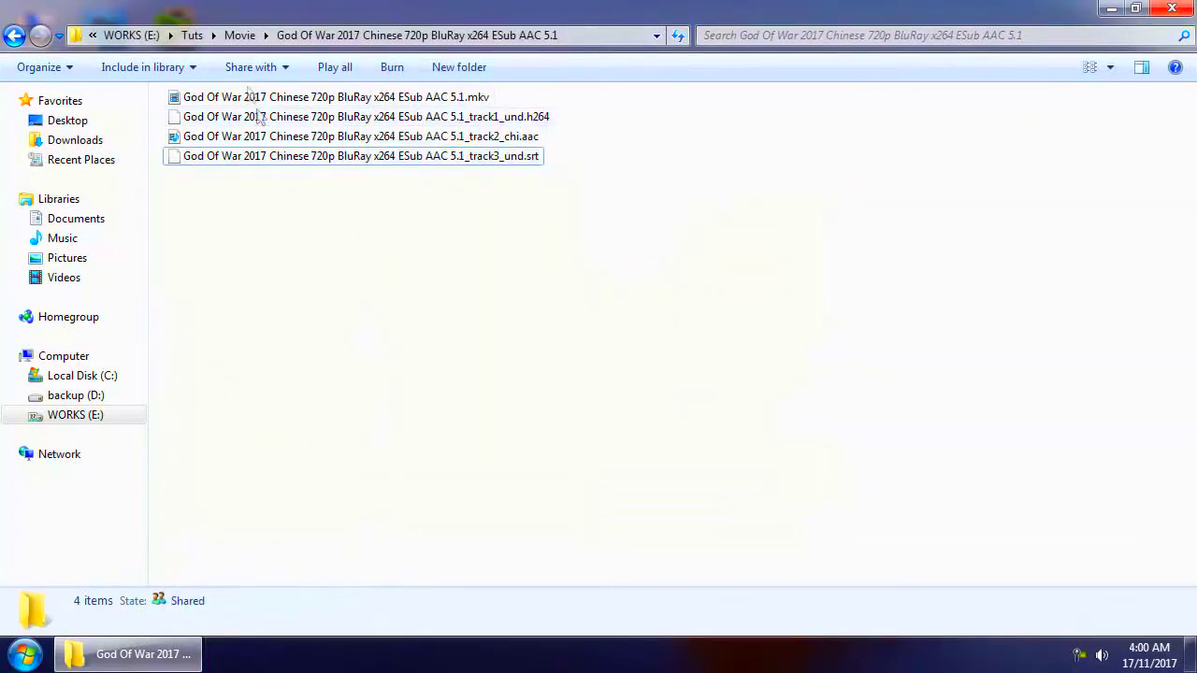
left_click(192, 34)
left_click(364, 302)
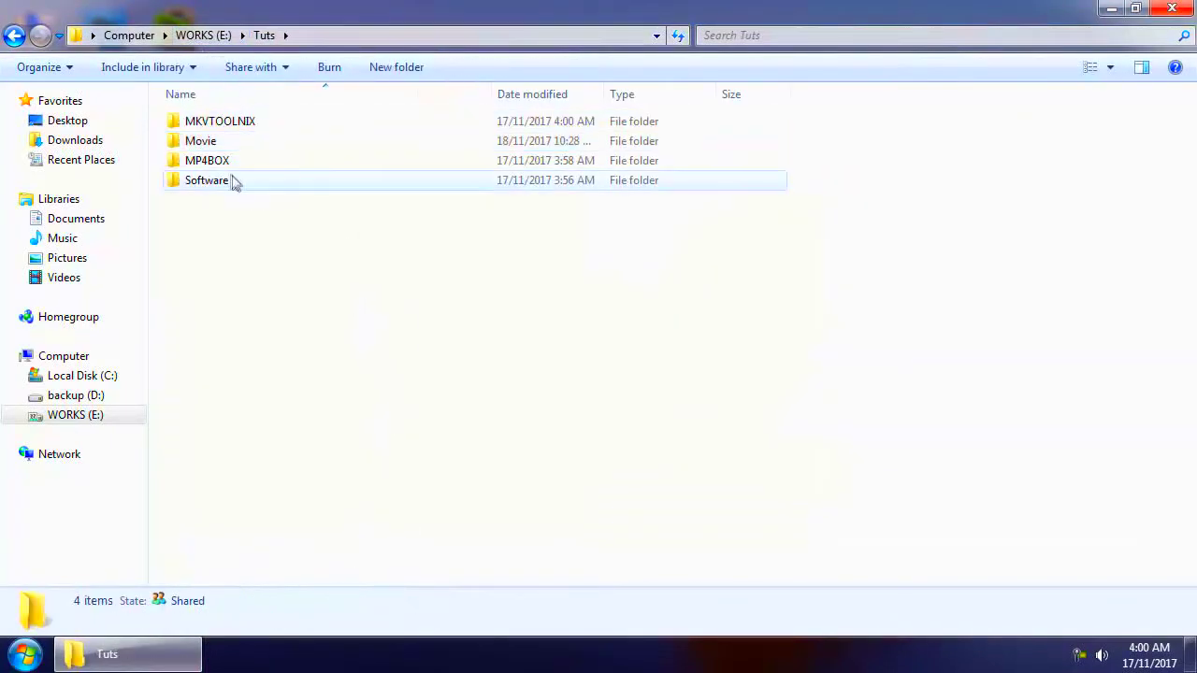
left_click(213, 163)
- Start My MP4Box GUI.exe from the MP4BOX folder, then move and minimize its window
double_click(213, 161)
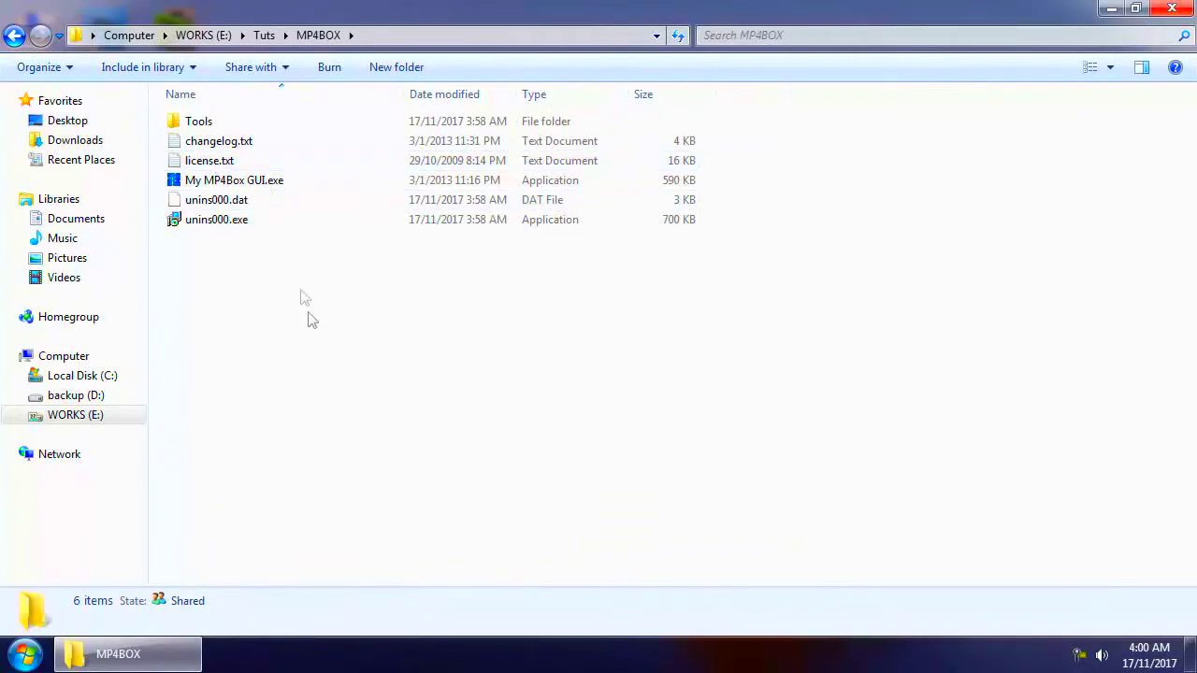
left_click(260, 181)
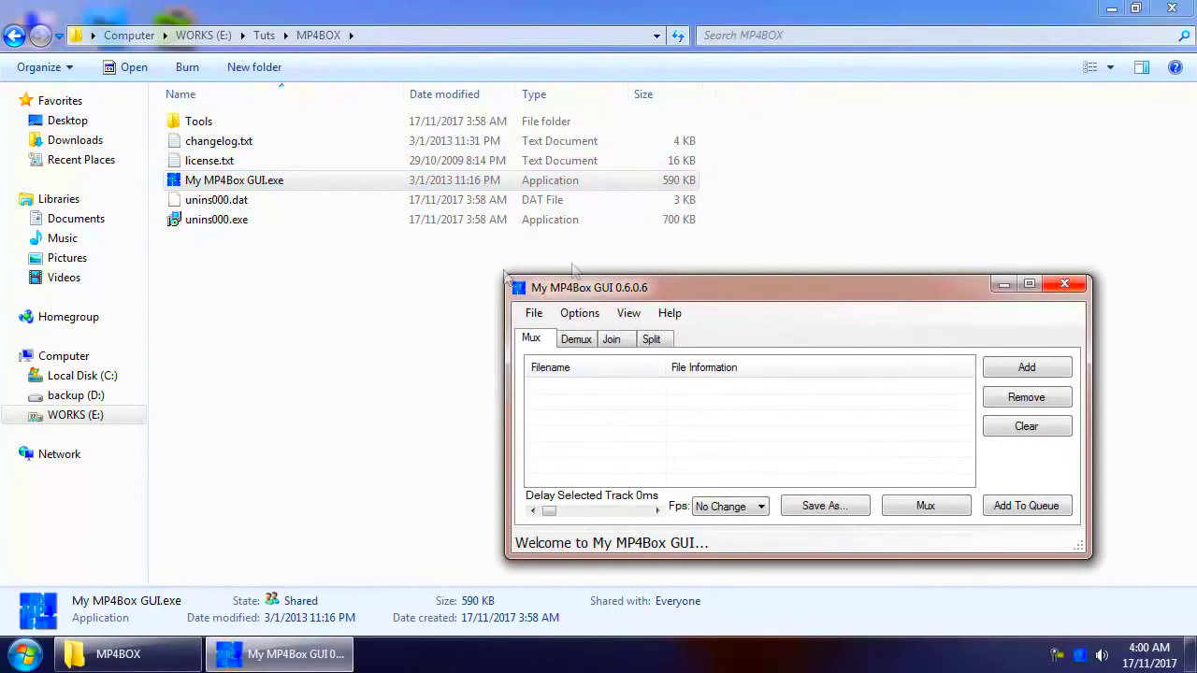
left_click_drag(734, 284, 541, 236)
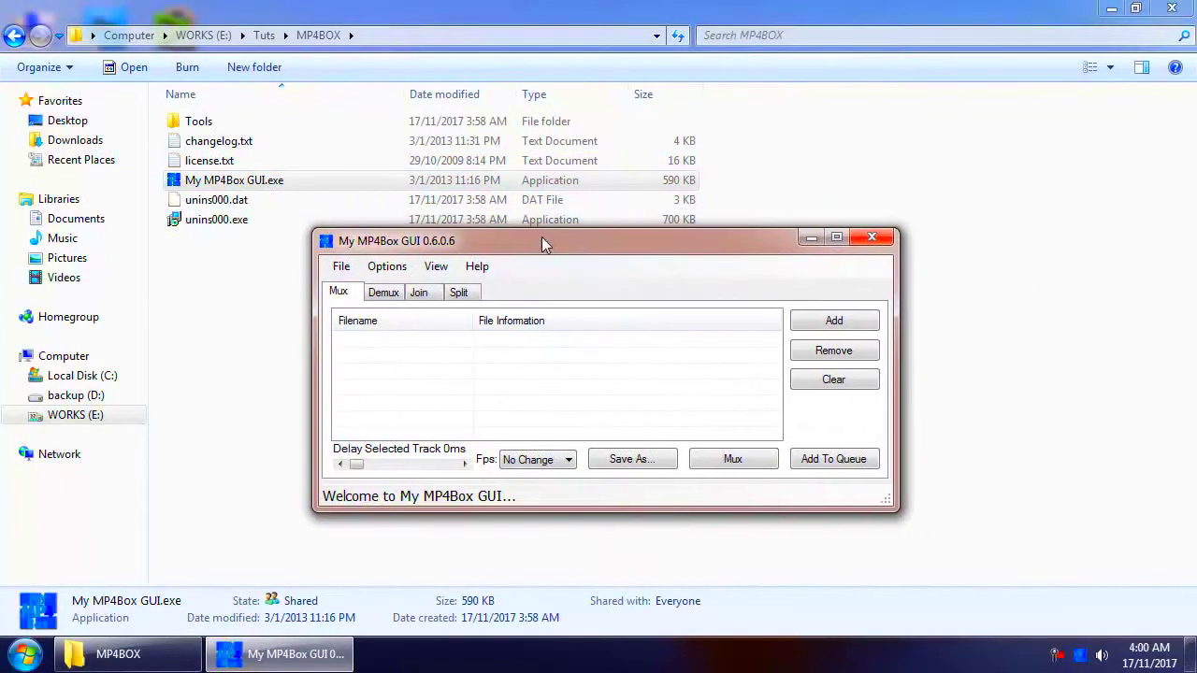
left_click(809, 240)
- Go to Tuts > Movie > God Of War and select the extracted Chinese .aac track
left_click(783, 347)
left_click(264, 35)
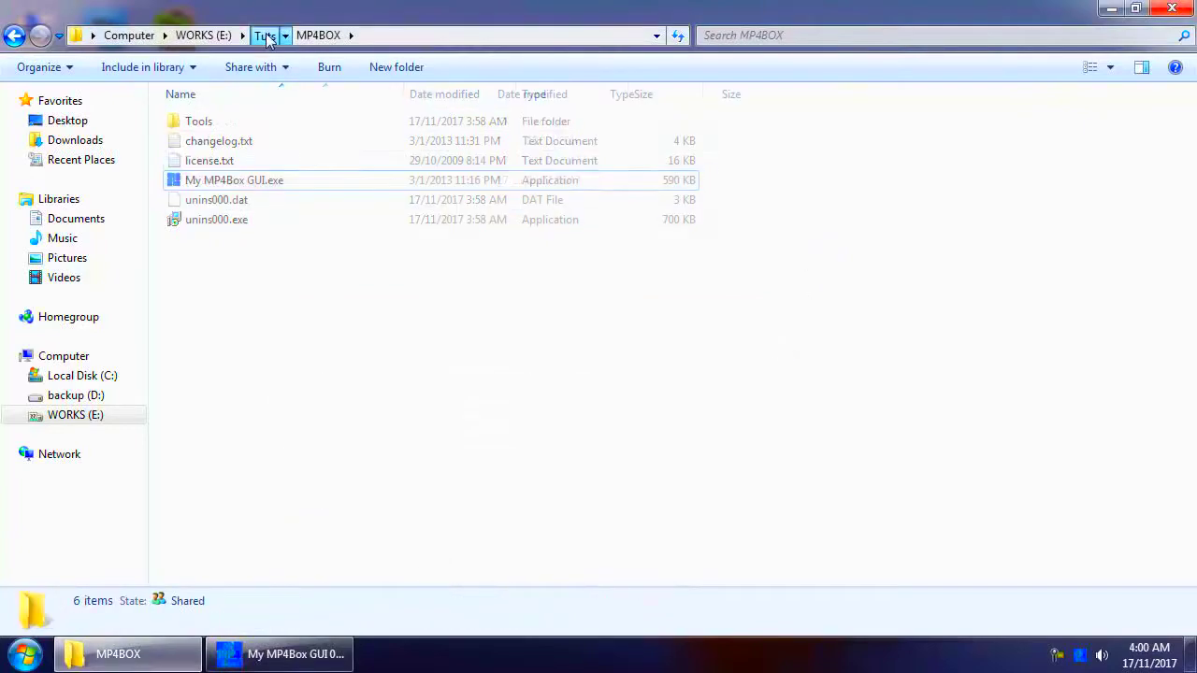
double_click(207, 142)
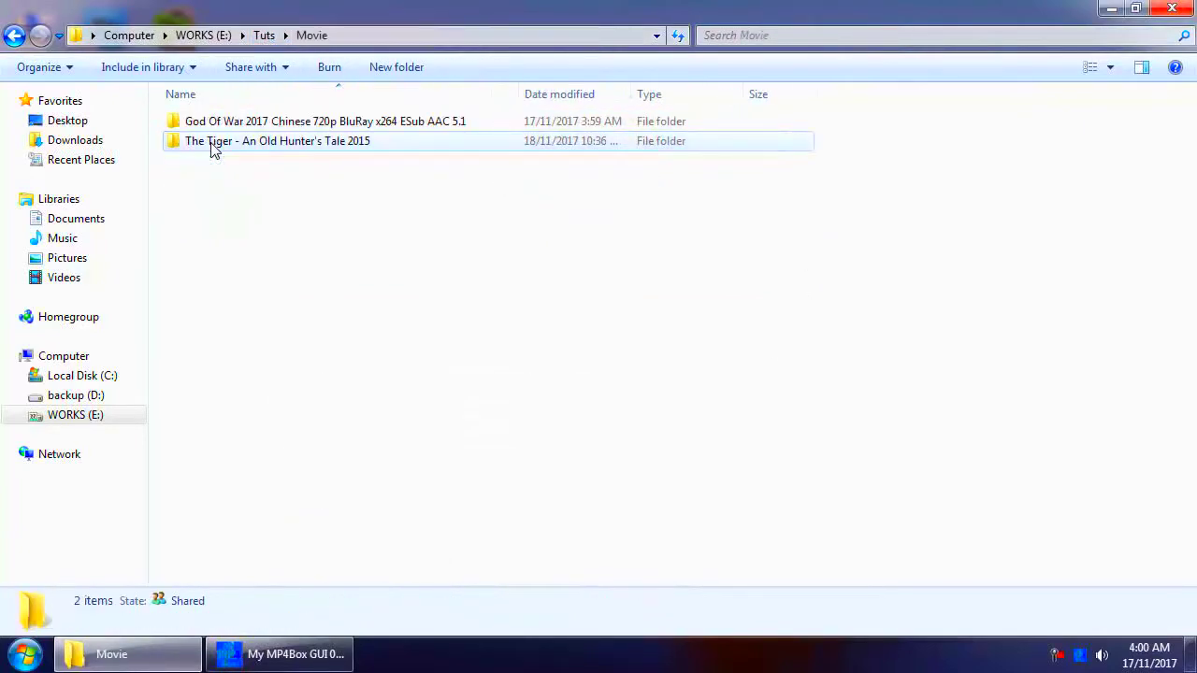
double_click(269, 125)
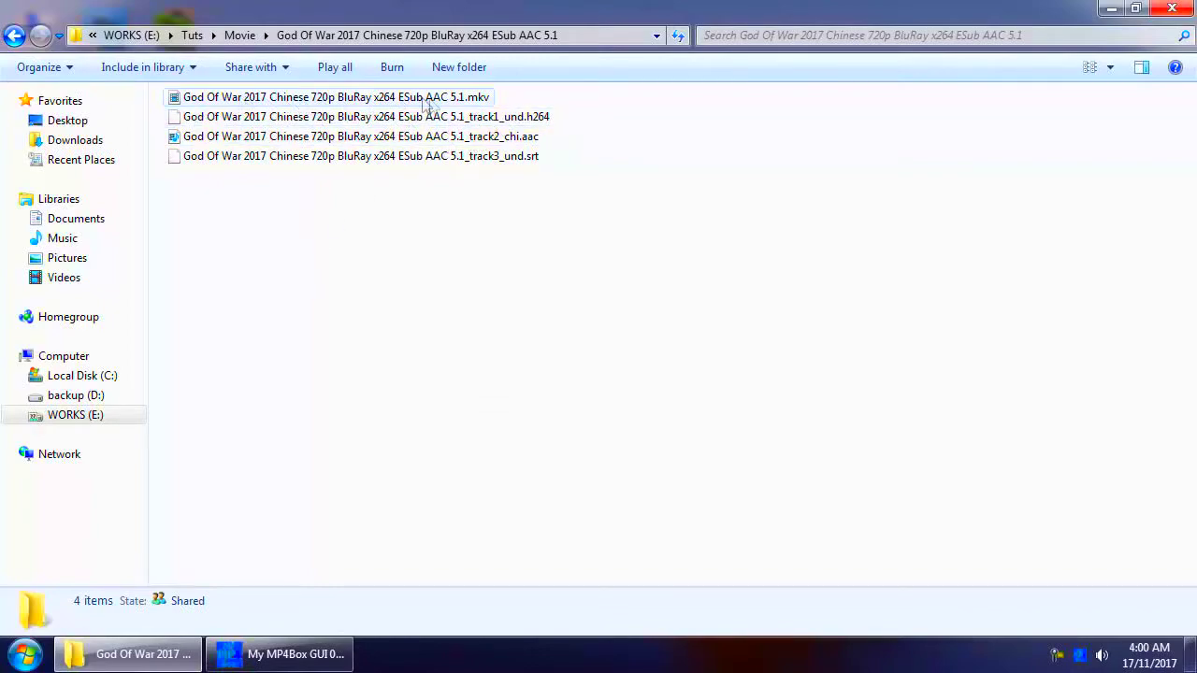
left_click(240, 140)
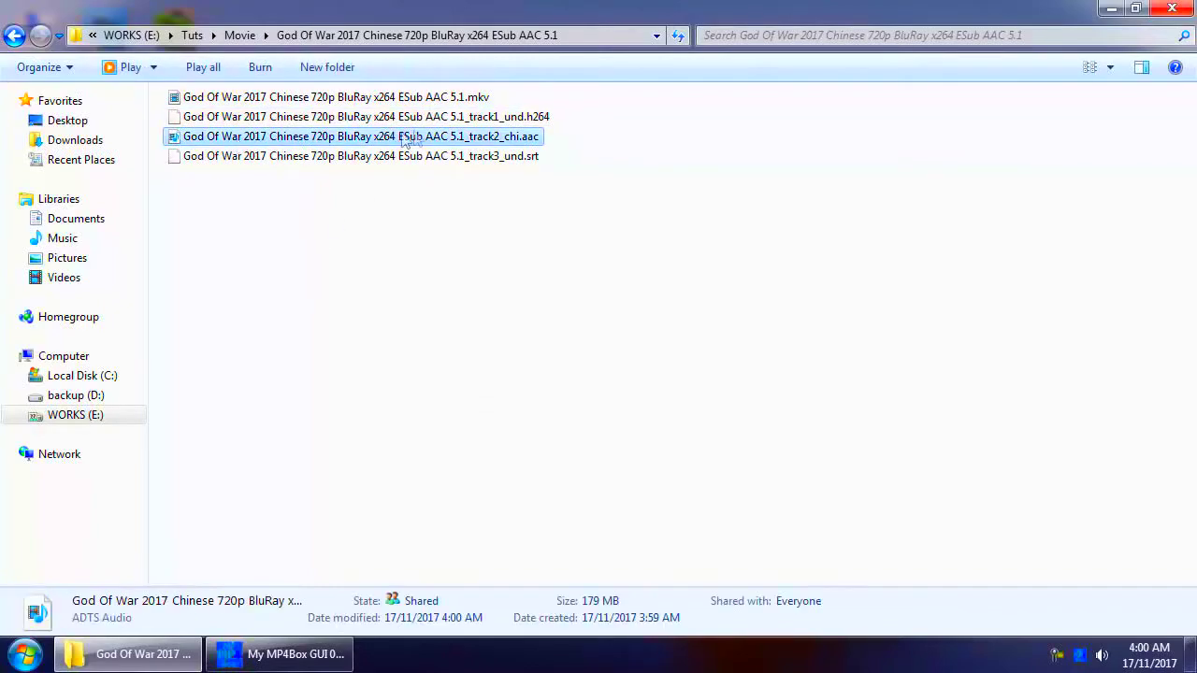
- Play track2_chi.aac in Windows Media Player, skip along the seek bar with slightly higher volume, then close the player
double_click(468, 140)
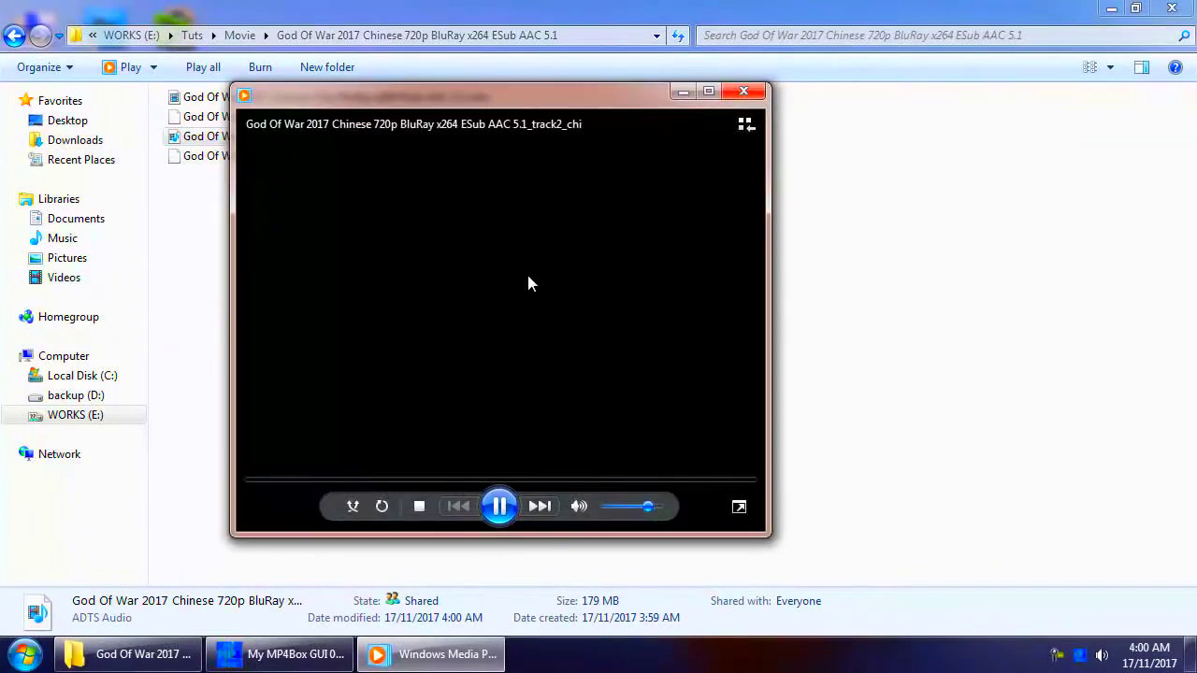
left_click(384, 479)
left_click(468, 482)
left_click(659, 506)
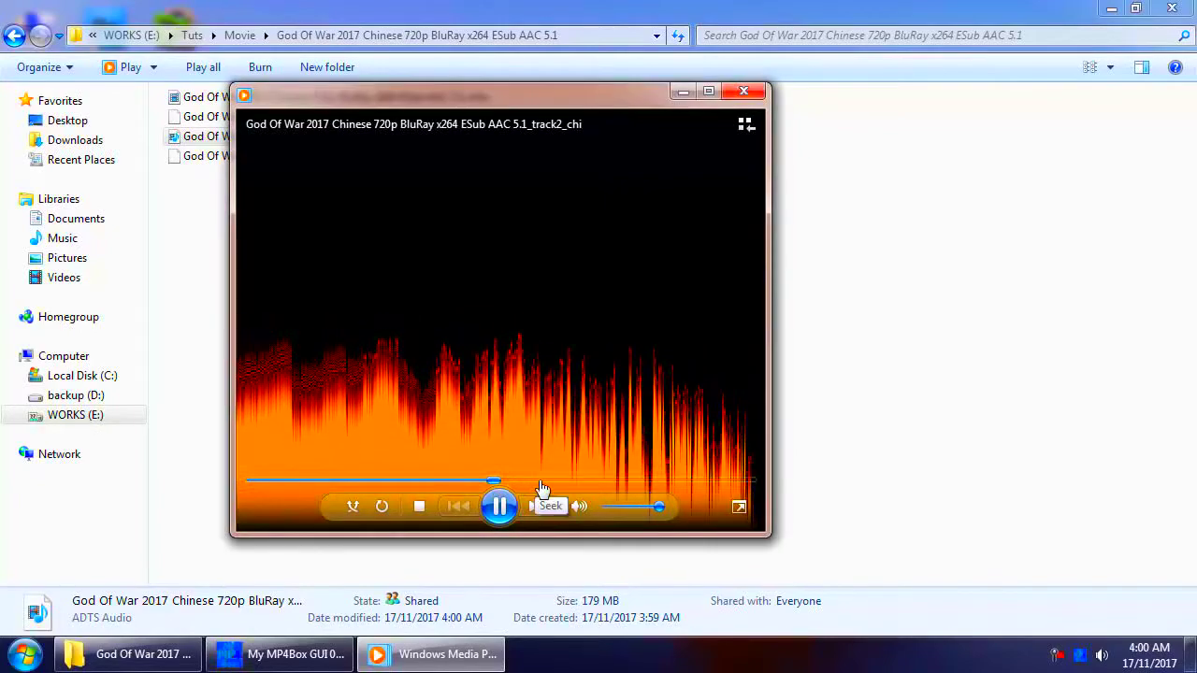
left_click(580, 481)
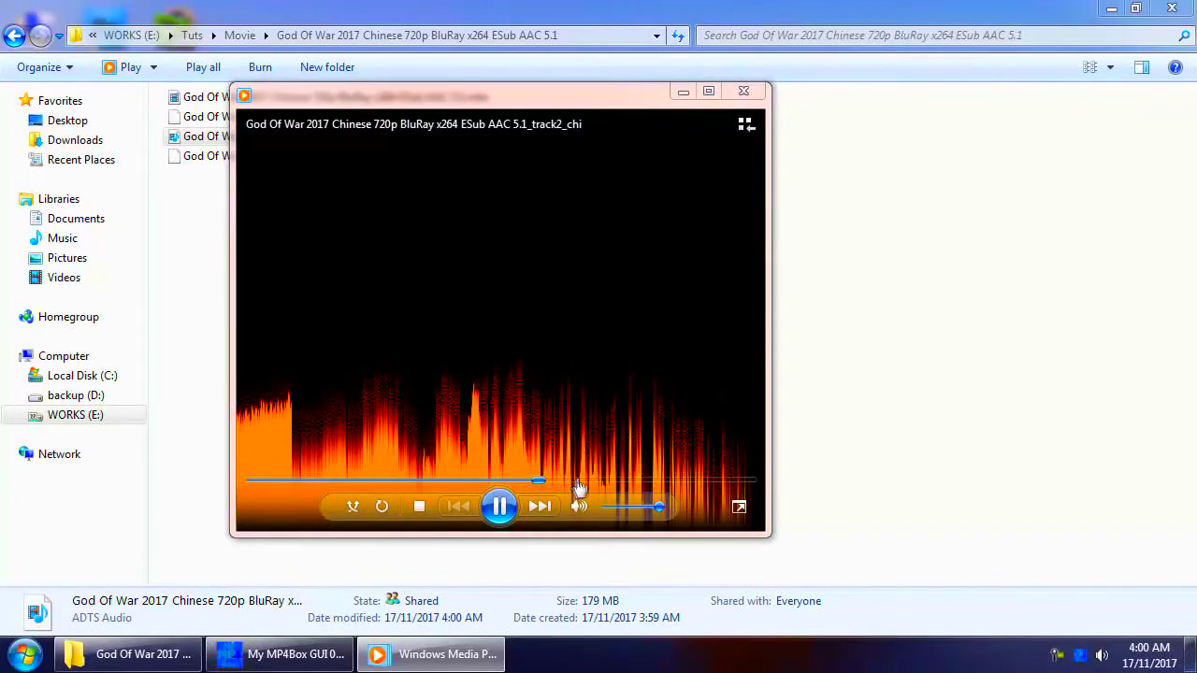
left_click(675, 480)
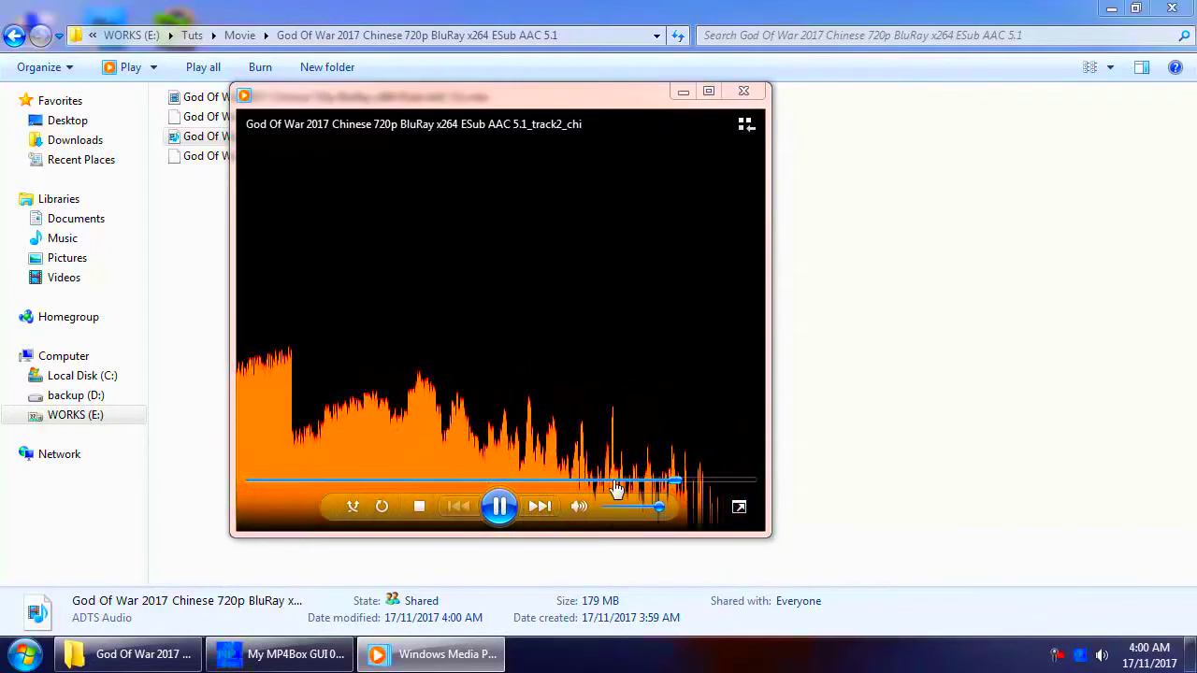
left_click(668, 480)
left_click(742, 94)
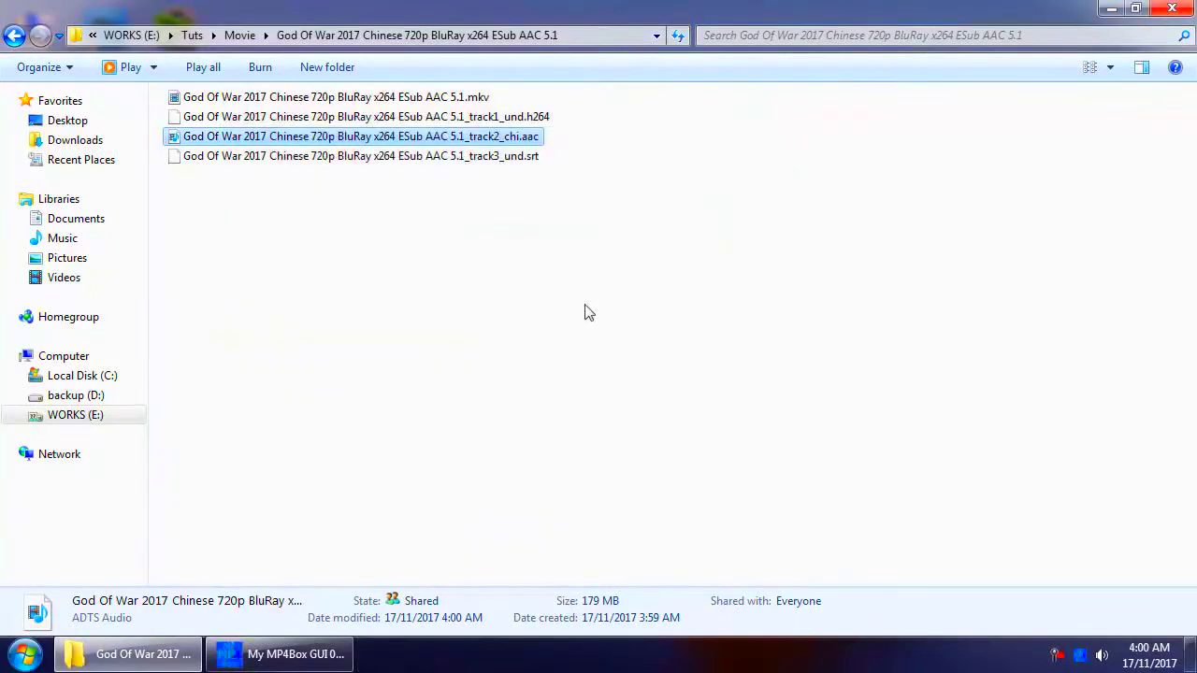
left_click(473, 310)
- Restore the muxer window and open the MediaInfo report for the God Of War .mkv
left_click(293, 657)
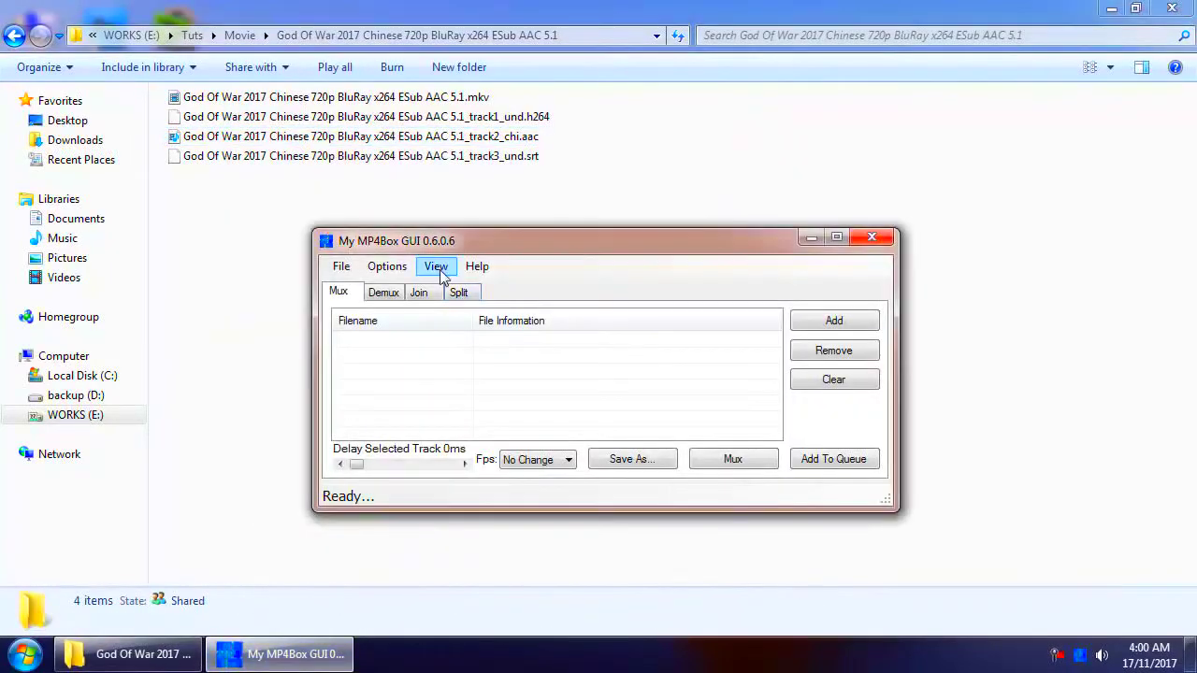
left_click_drag(380, 249, 411, 234)
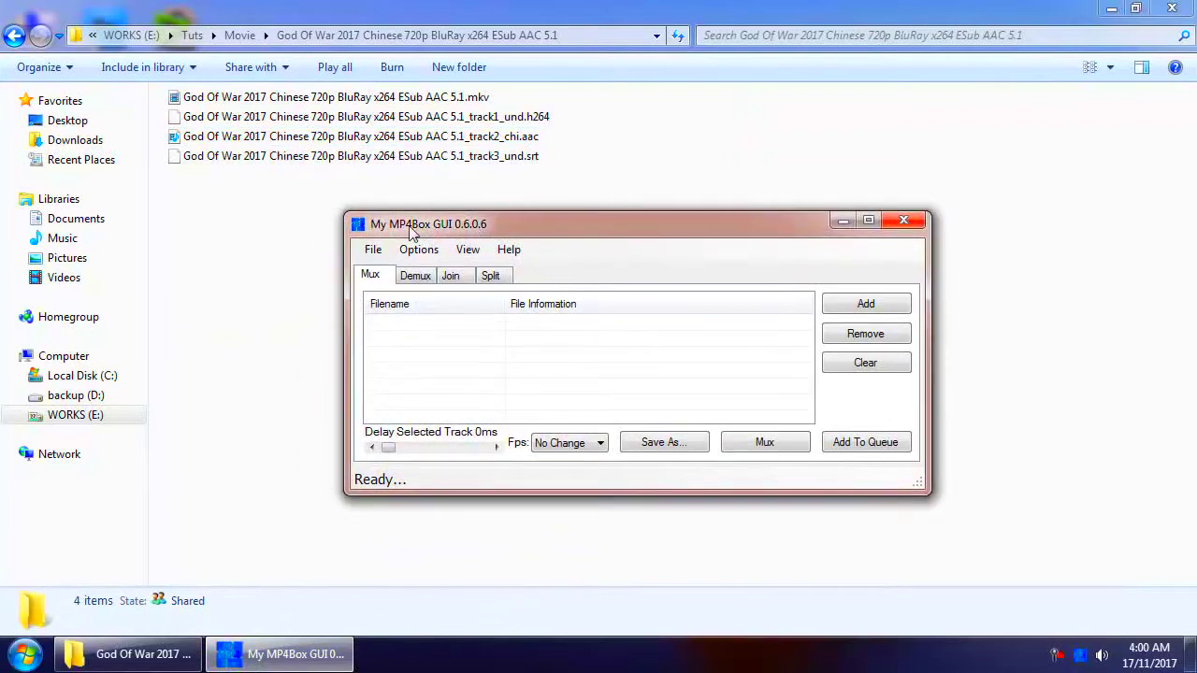
left_click(375, 101)
right_click(375, 101)
mouse_move(450, 192)
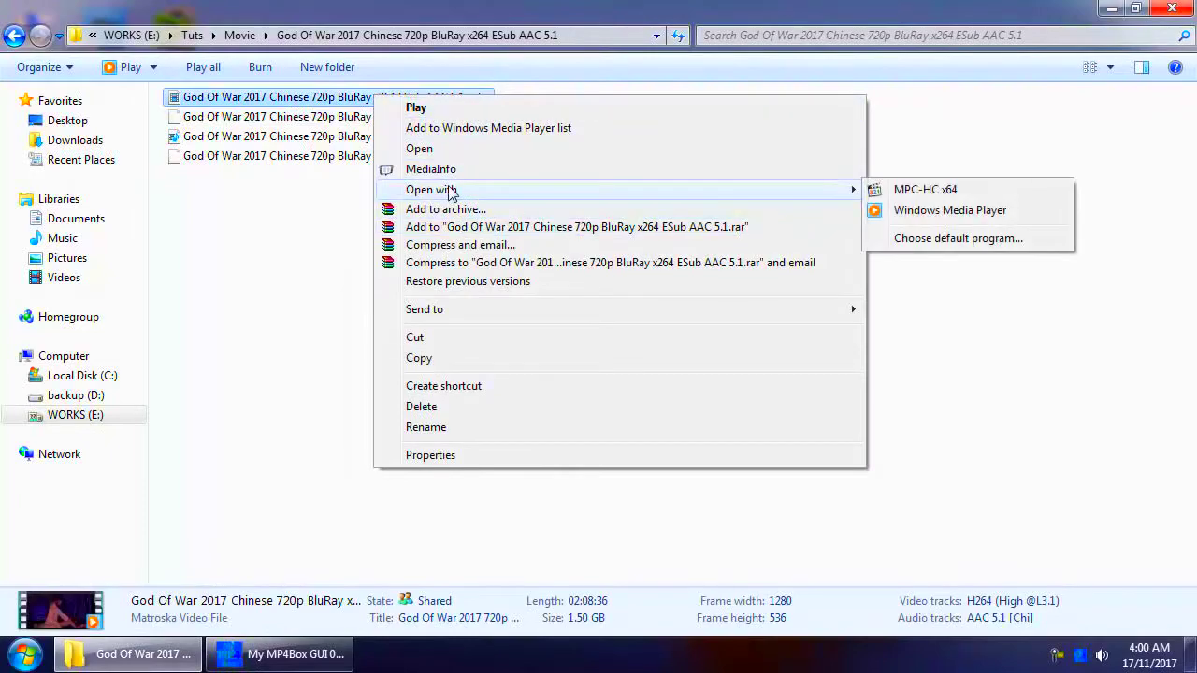
left_click(447, 169)
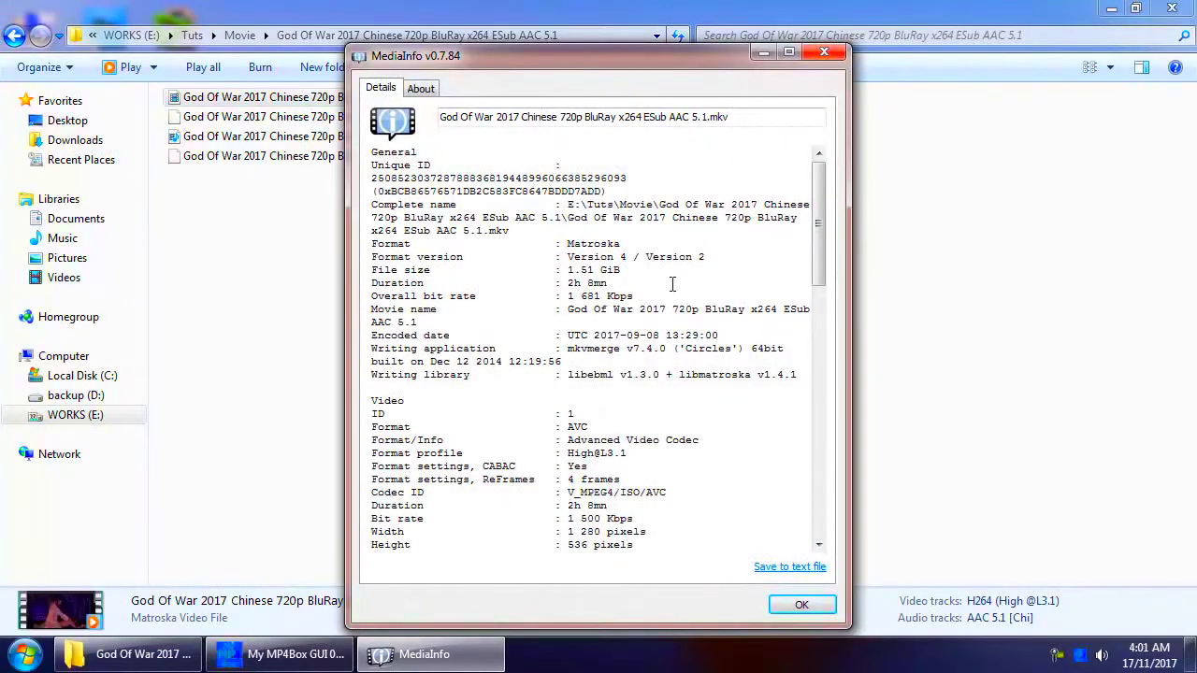
- Find the video frame rate of 24.000 fps and close the report
left_click_drag(817, 212, 819, 250)
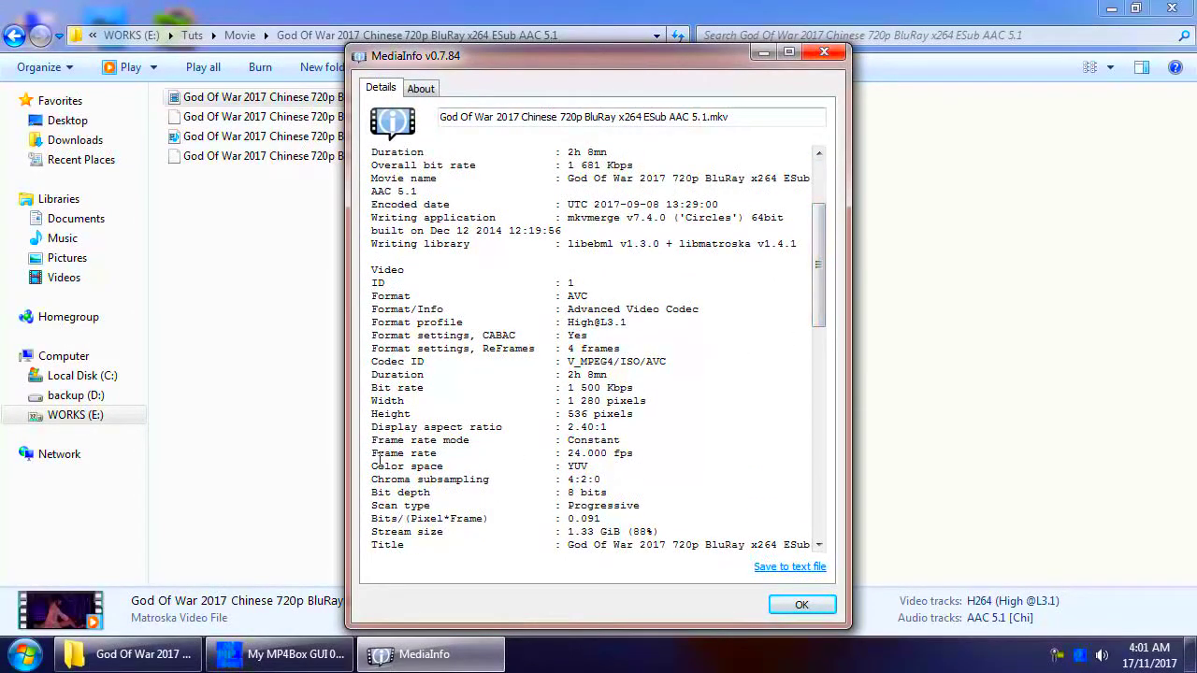
left_click_drag(374, 453, 632, 452)
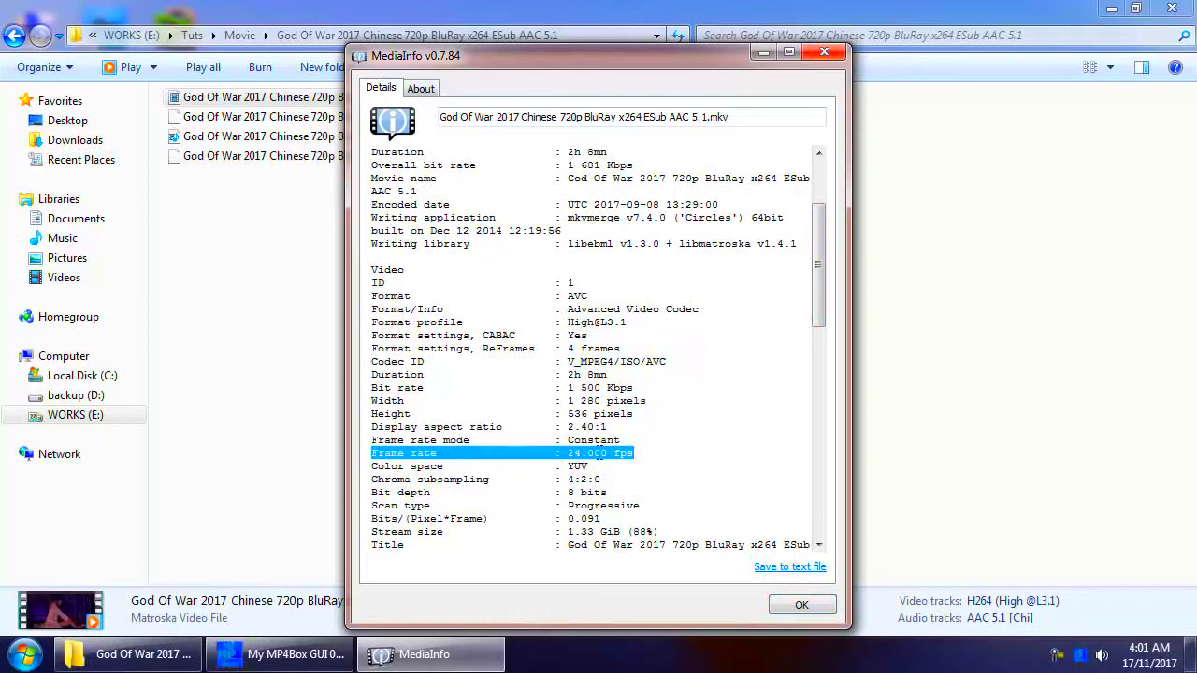
left_click(801, 605)
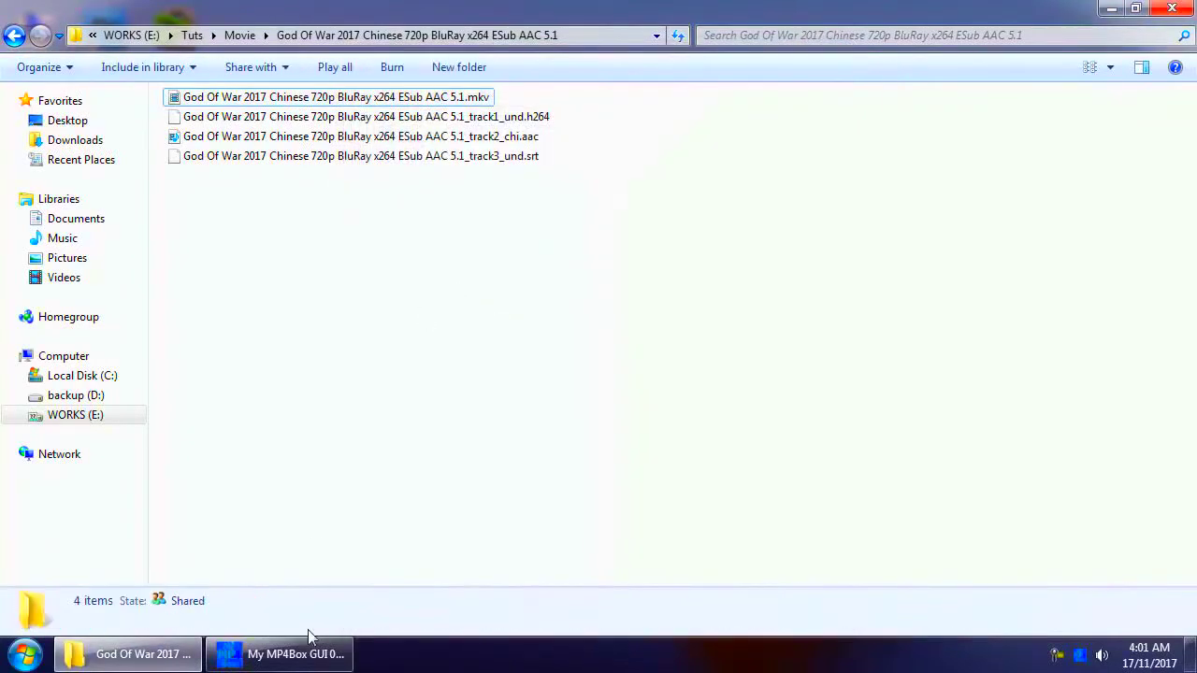
- Add the extracted H264 video, Chinese AAC audio and SRT subtitle tracks to the Mux list
left_click(309, 647)
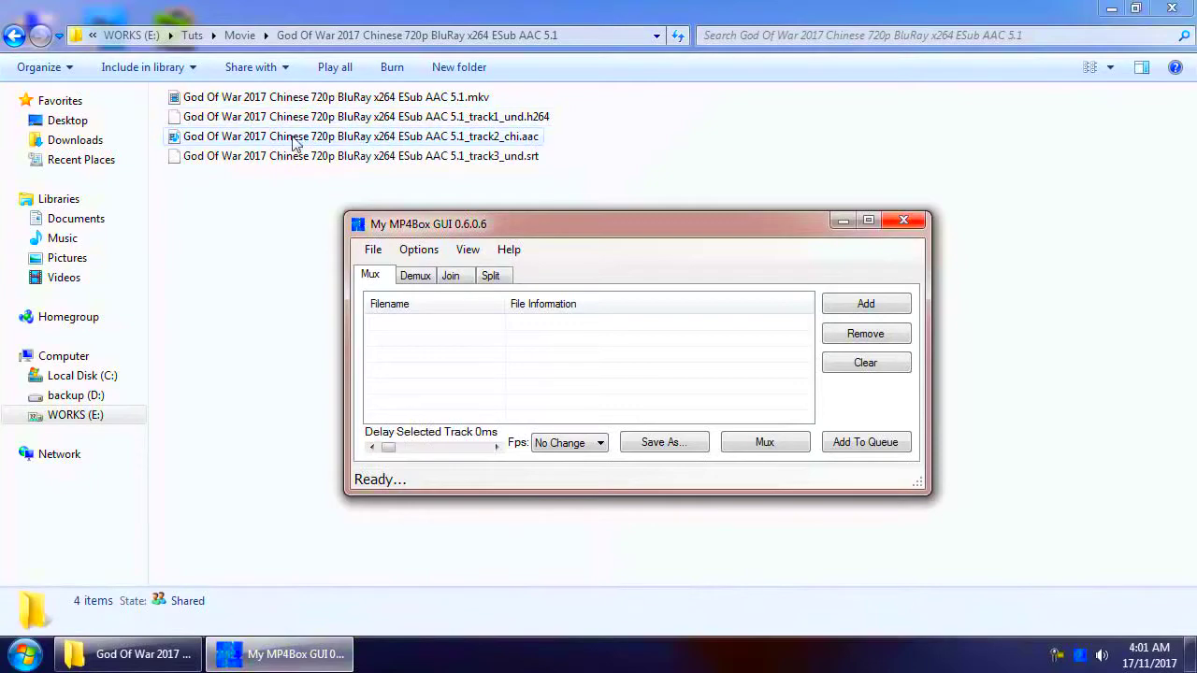
left_click_drag(324, 122, 472, 343)
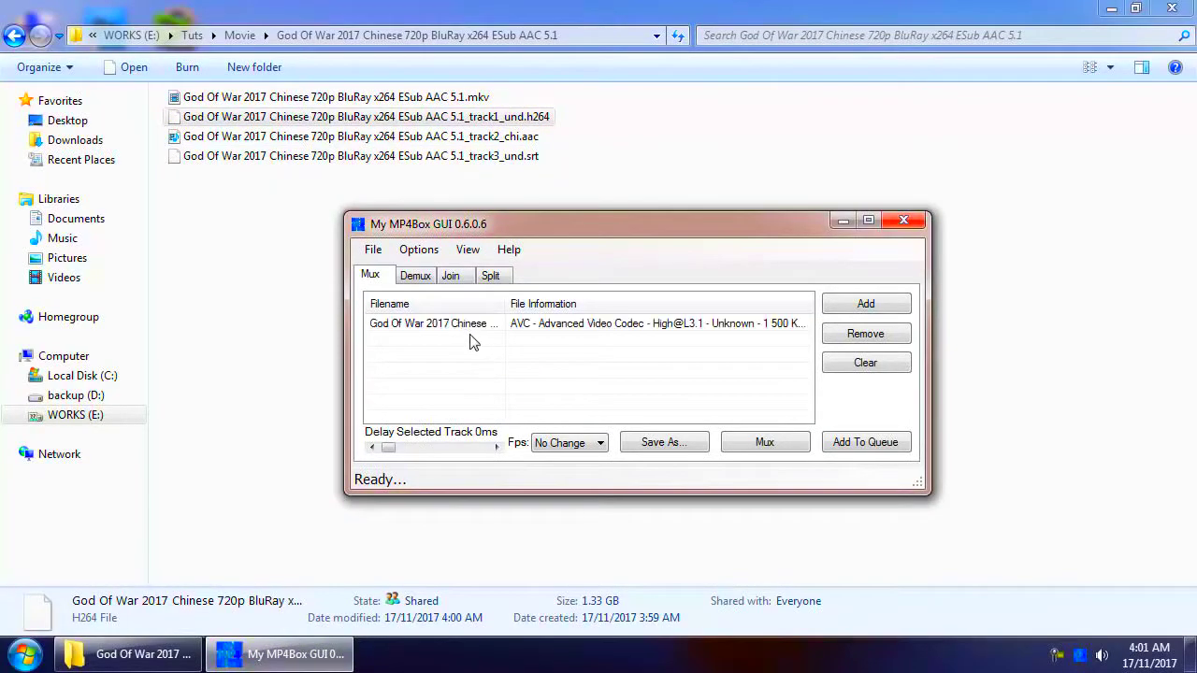
left_click_drag(275, 142, 465, 348)
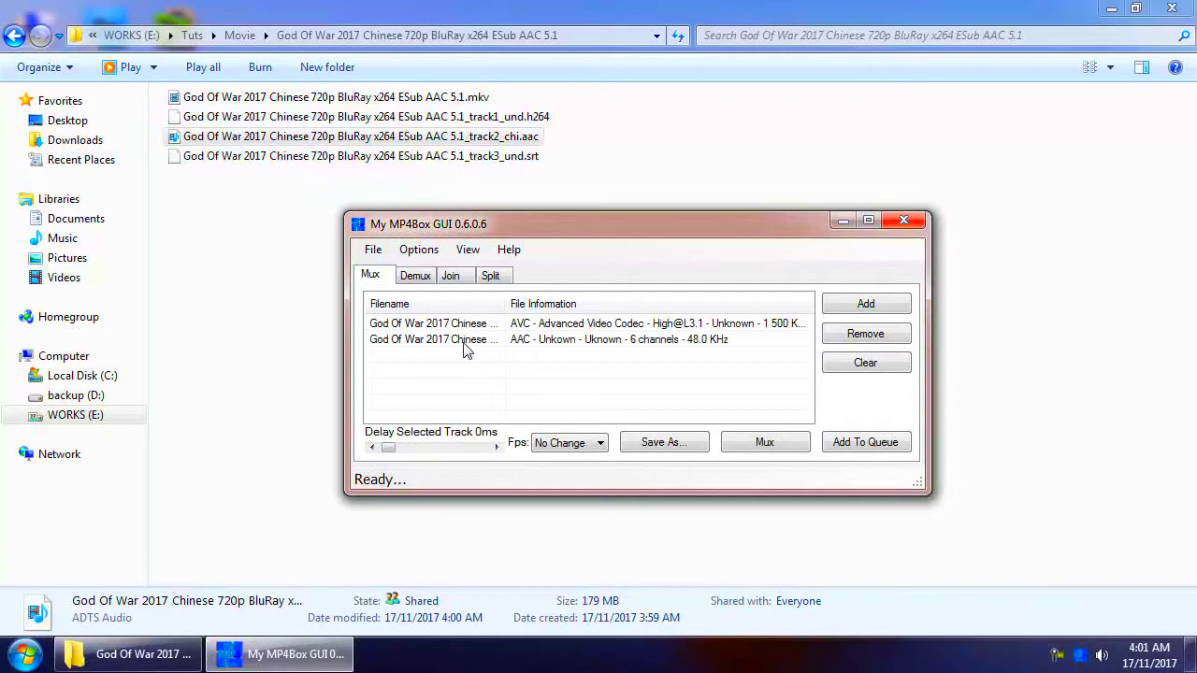
left_click_drag(235, 157, 466, 361)
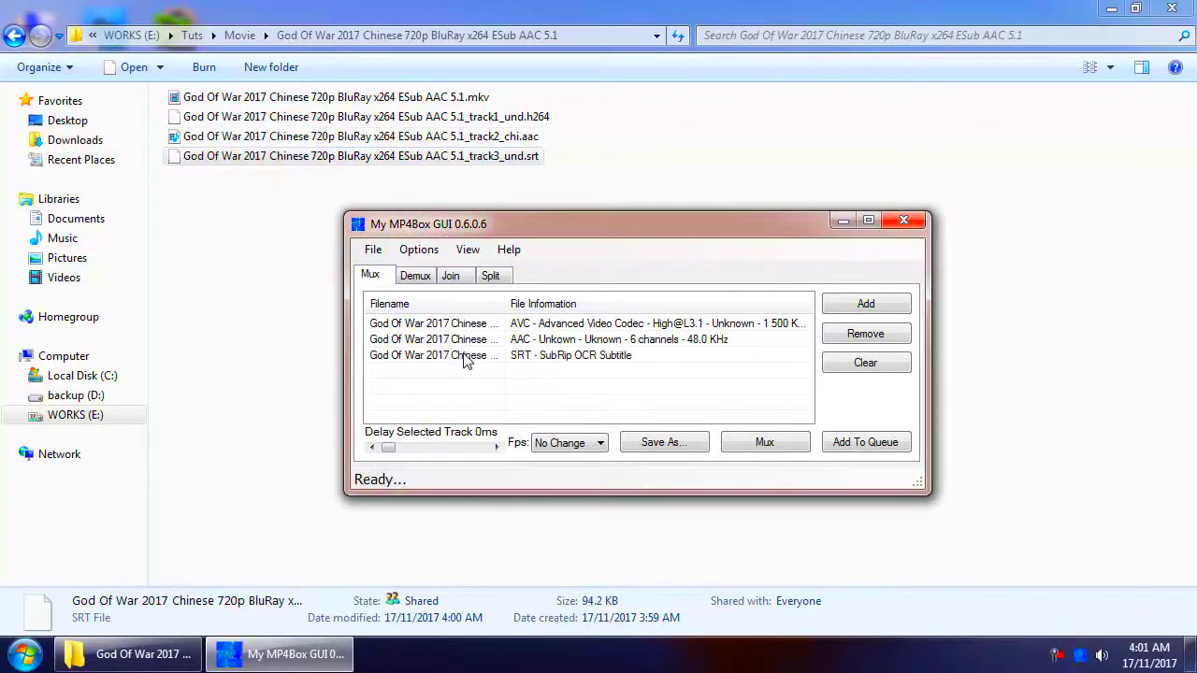
- Set the frame rate to 24 fps and start muxing into an MP4
left_click(558, 445)
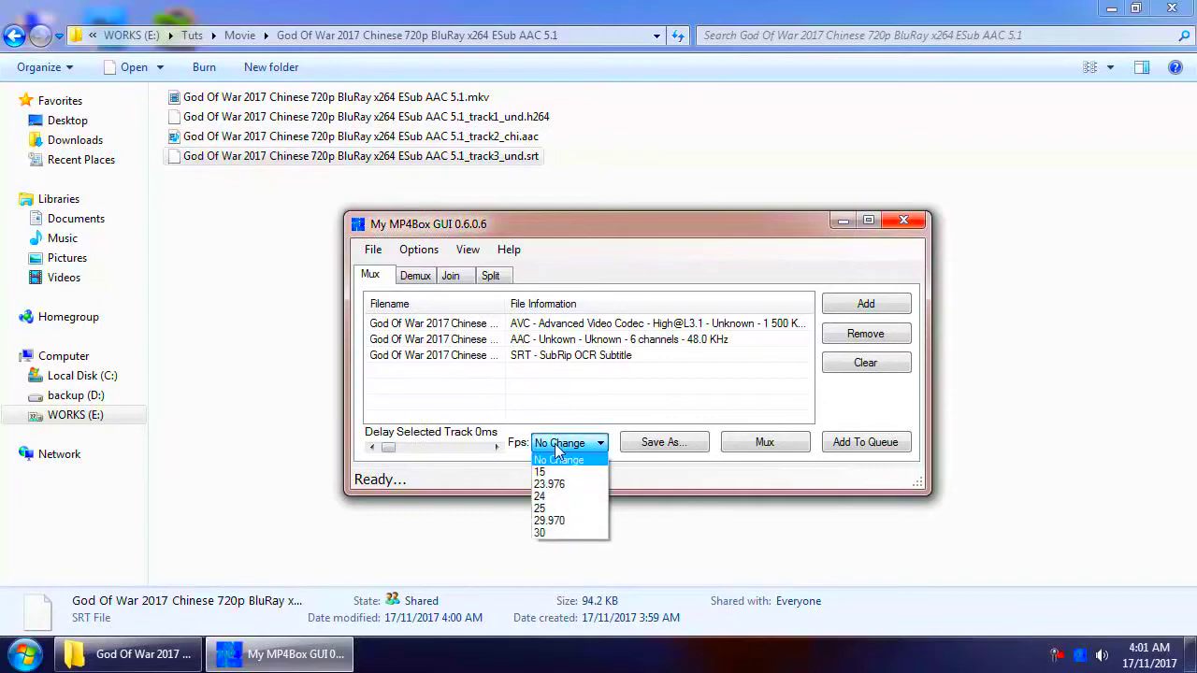
left_click(558, 500)
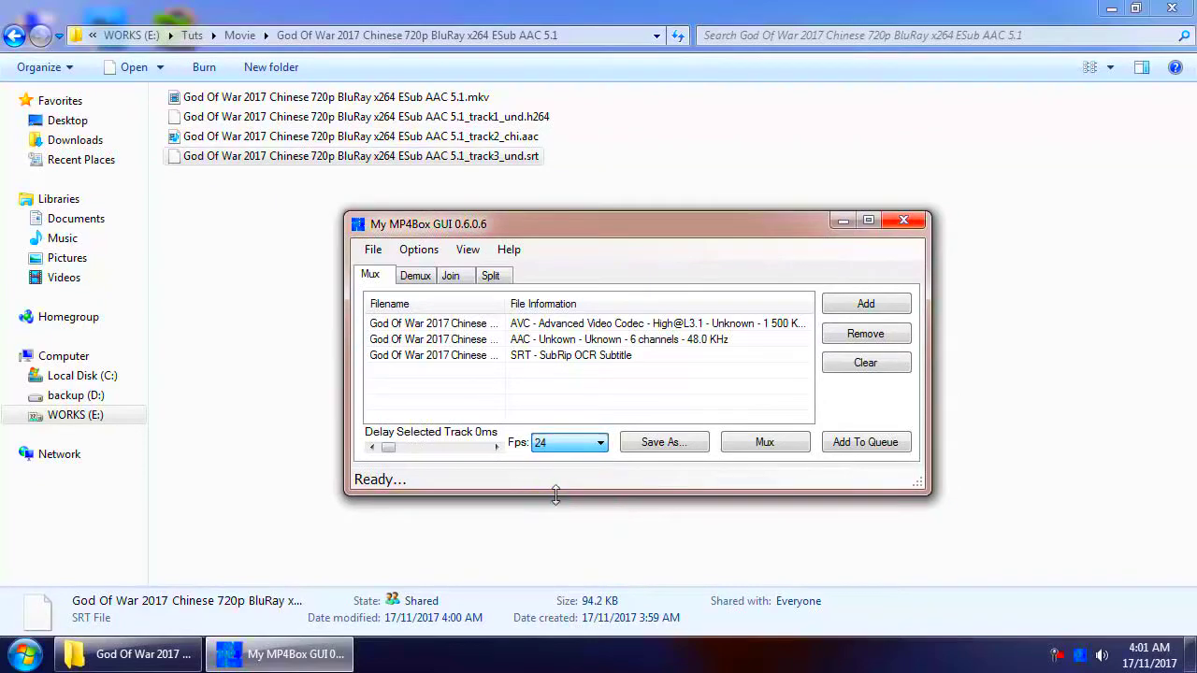
left_click(765, 444)
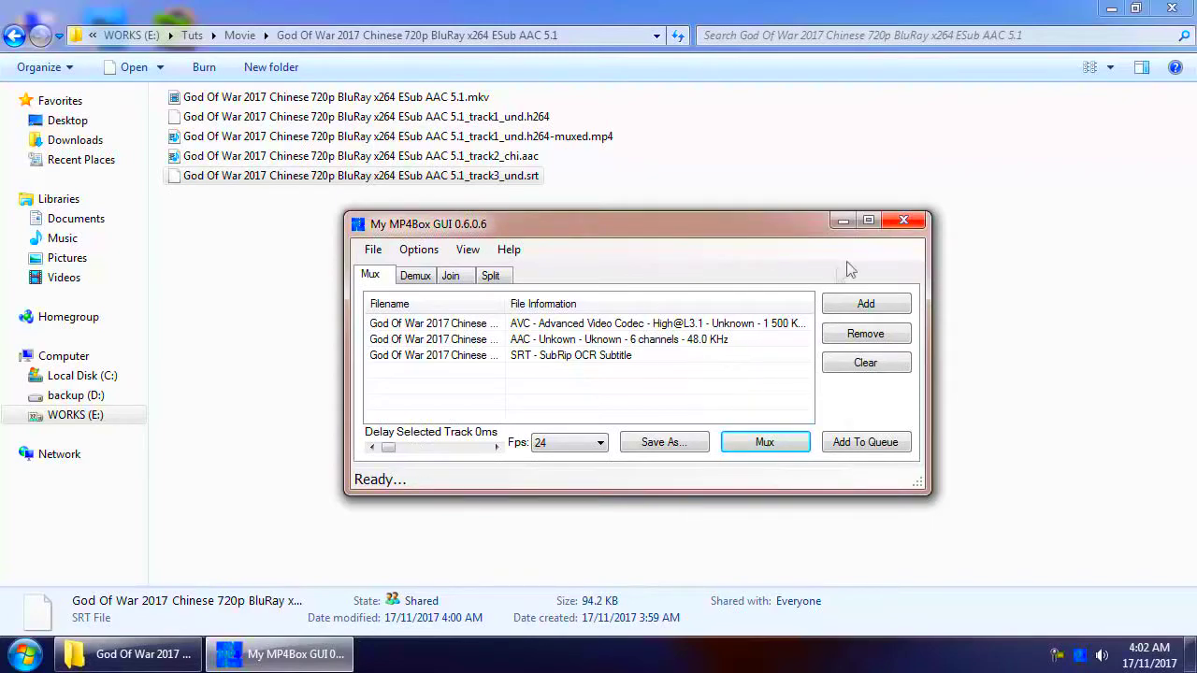
- Close My MP4Box GUI once muxing has finished
left_click(903, 219)
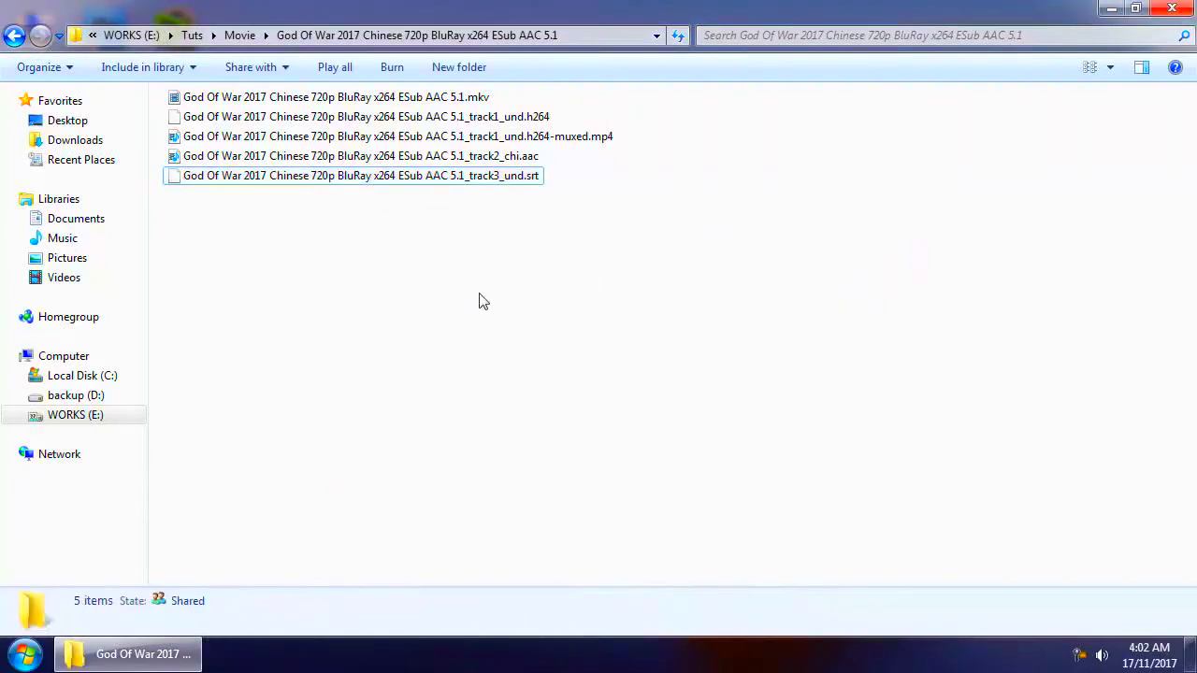
- Copy the muxed MP4's base name from its rename box
left_click(564, 143)
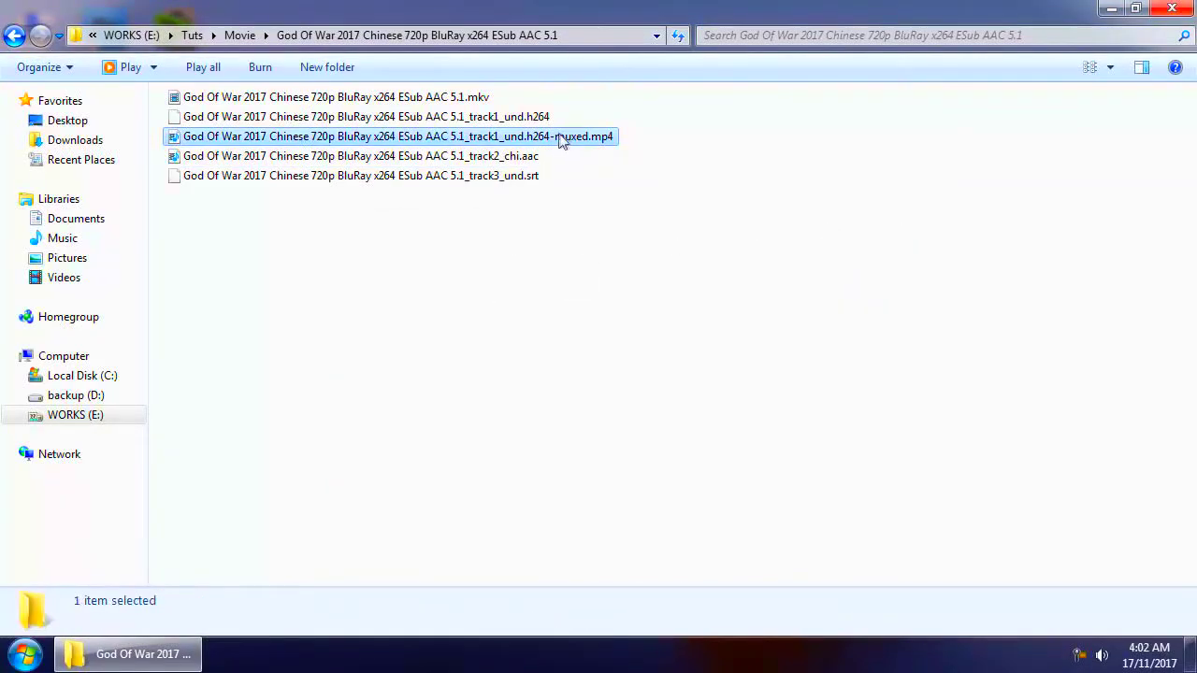
right_click(550, 146)
left_click(598, 450)
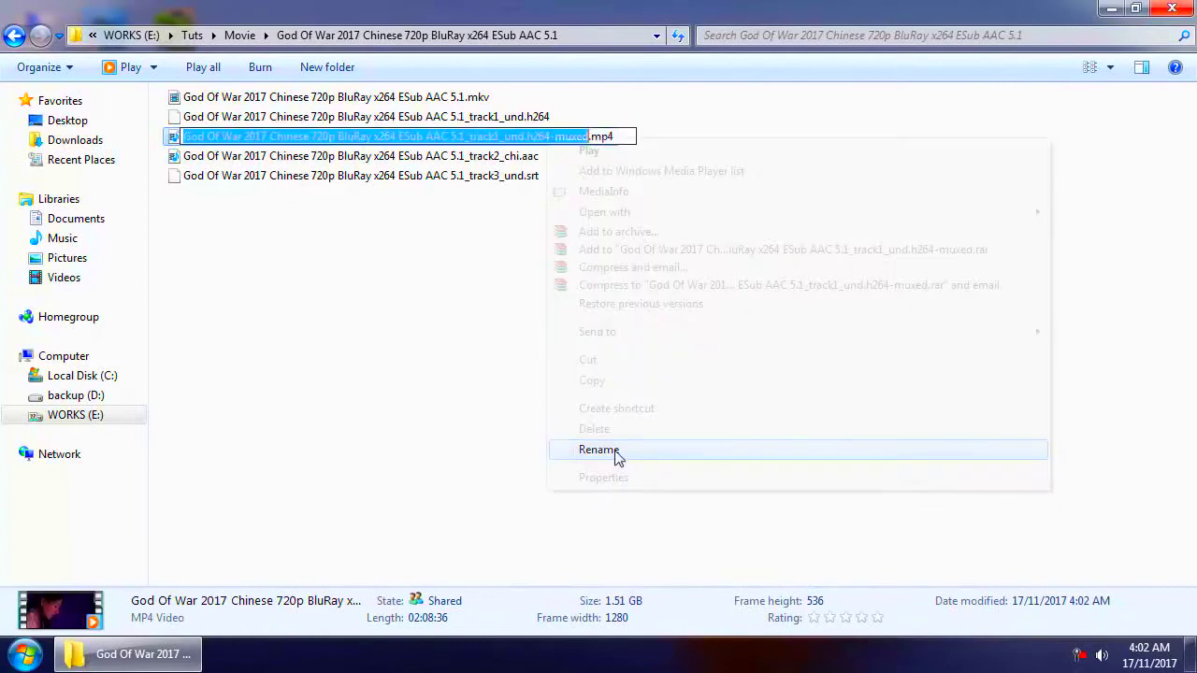
right_click(466, 132)
left_click(505, 193)
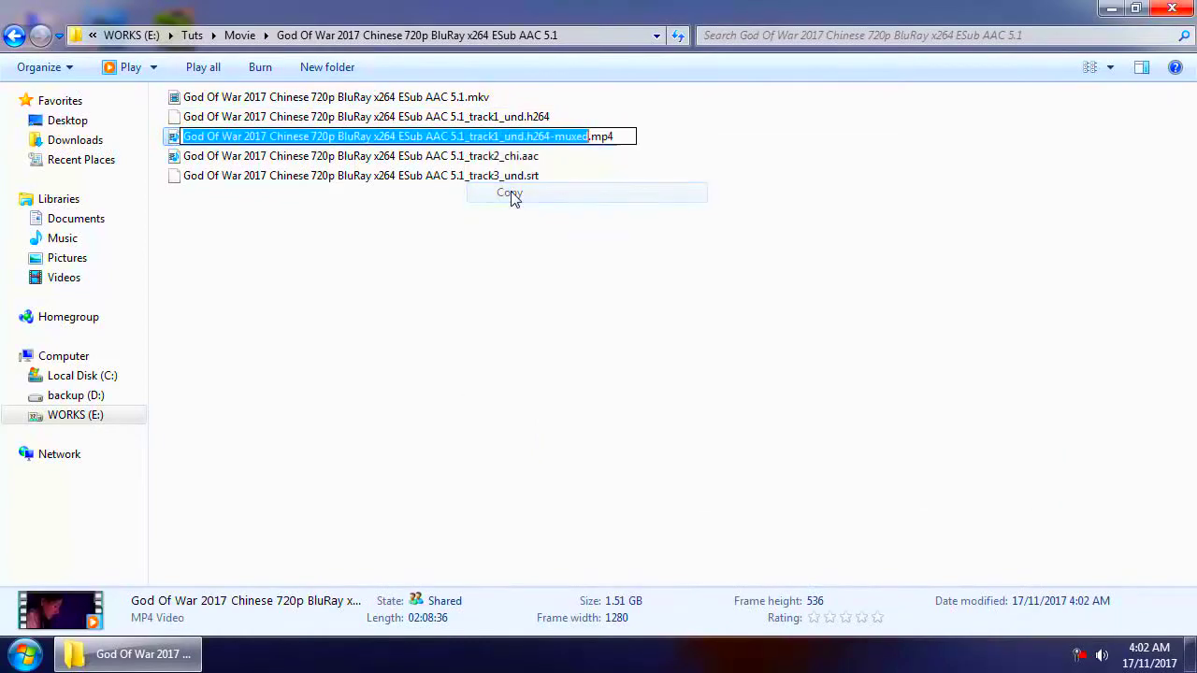
- Cancel the rename and open the SRT file, choosing to select a program from a list
left_click(471, 177)
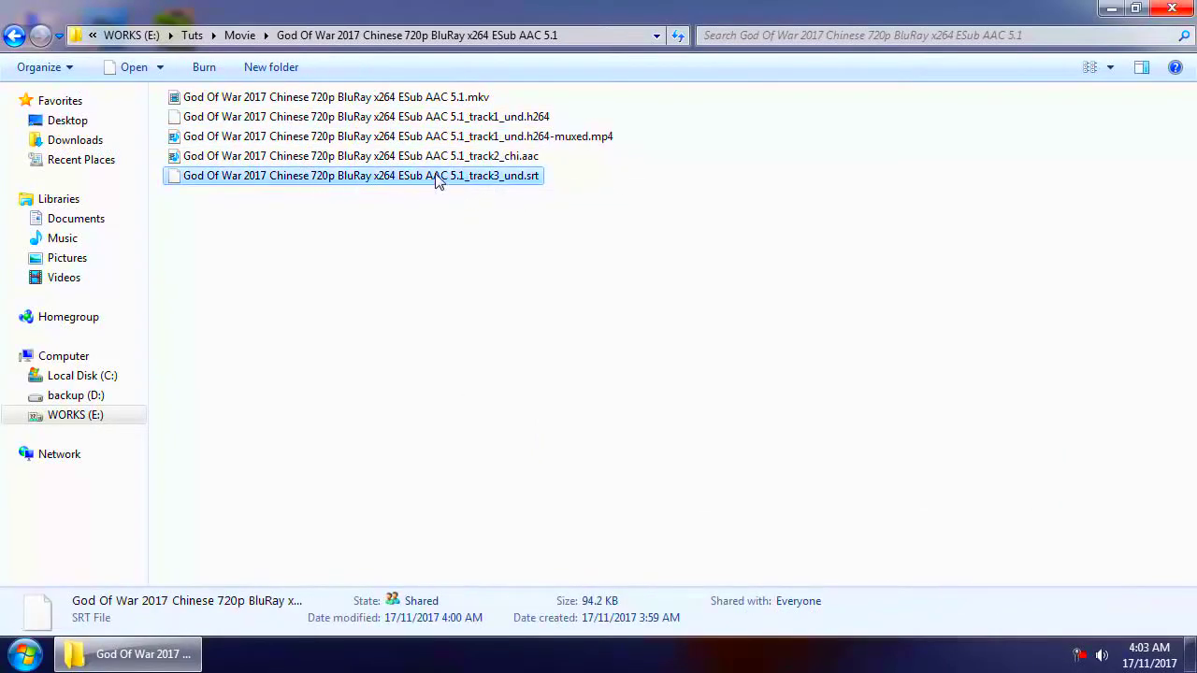
double_click(436, 177)
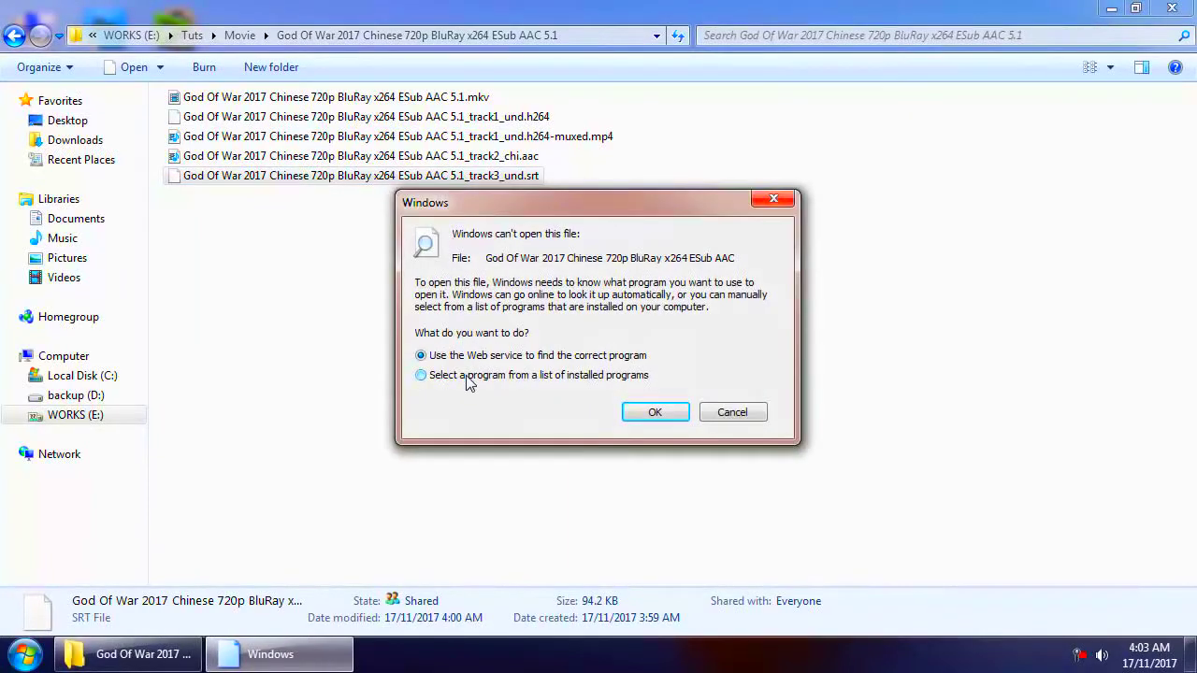
left_click(644, 402)
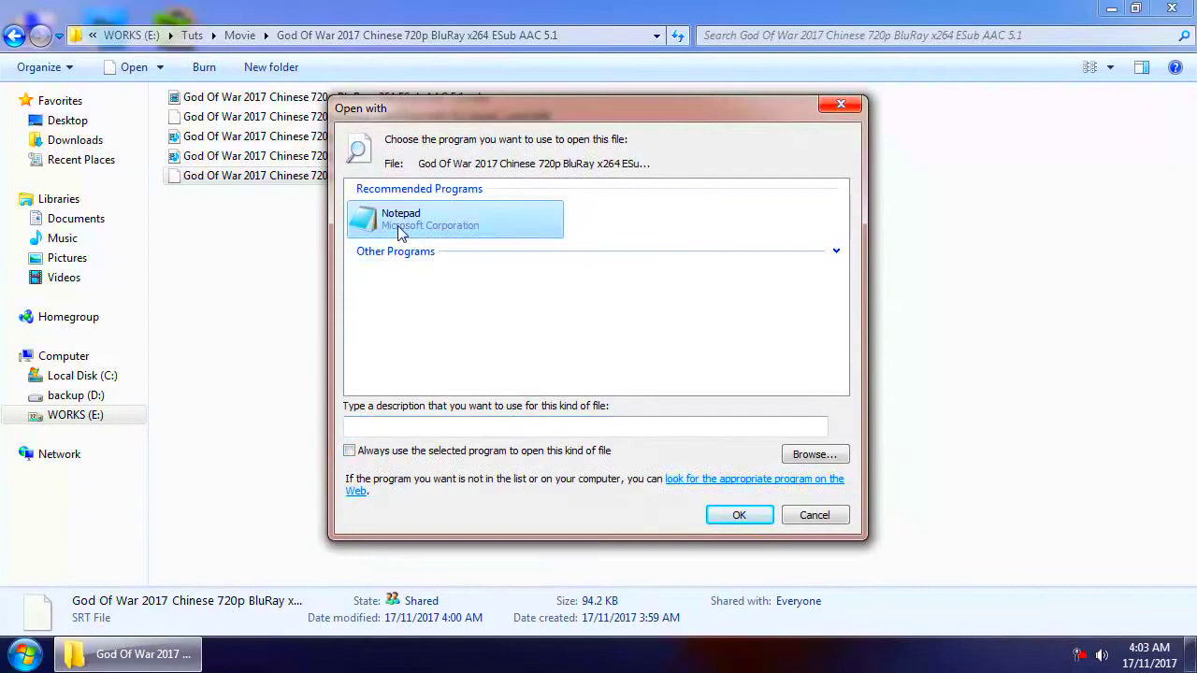
- Open the SRT in Notepad, scroll through its timestamped English subtitles, then exit Notepad
double_click(402, 224)
left_click_drag(419, 179, 469, 62)
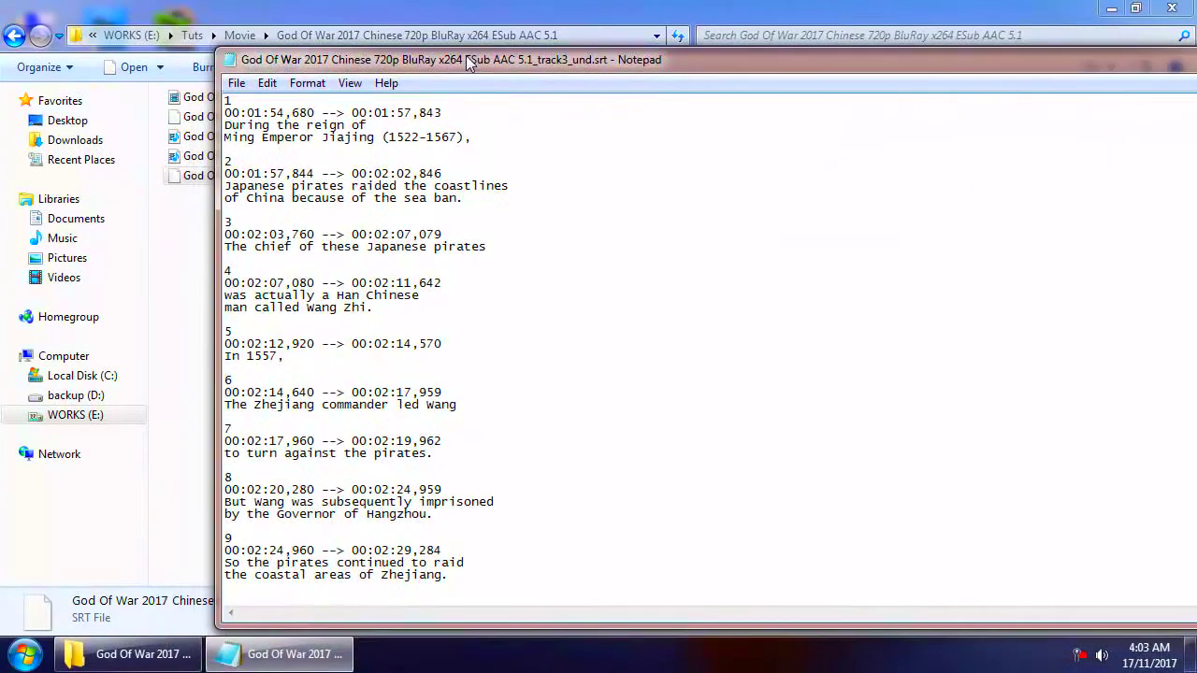
scroll(391, 416, "down", 20)
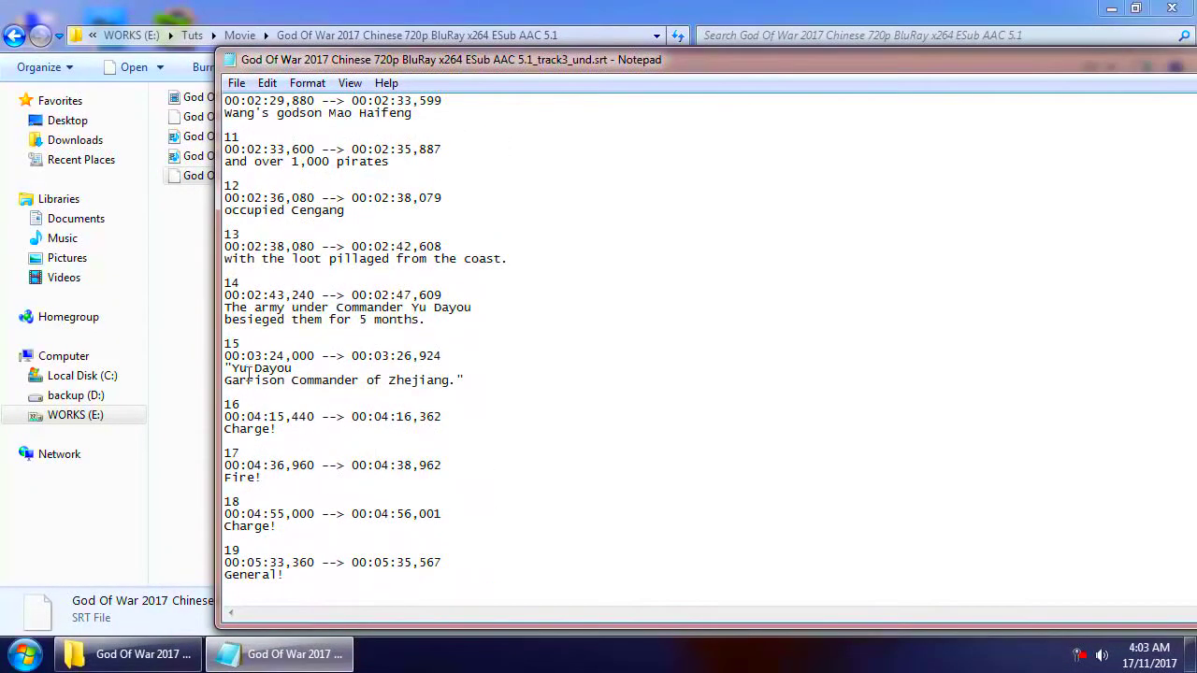
scroll(391, 416, "down", 8)
scroll(393, 459, "down", 6)
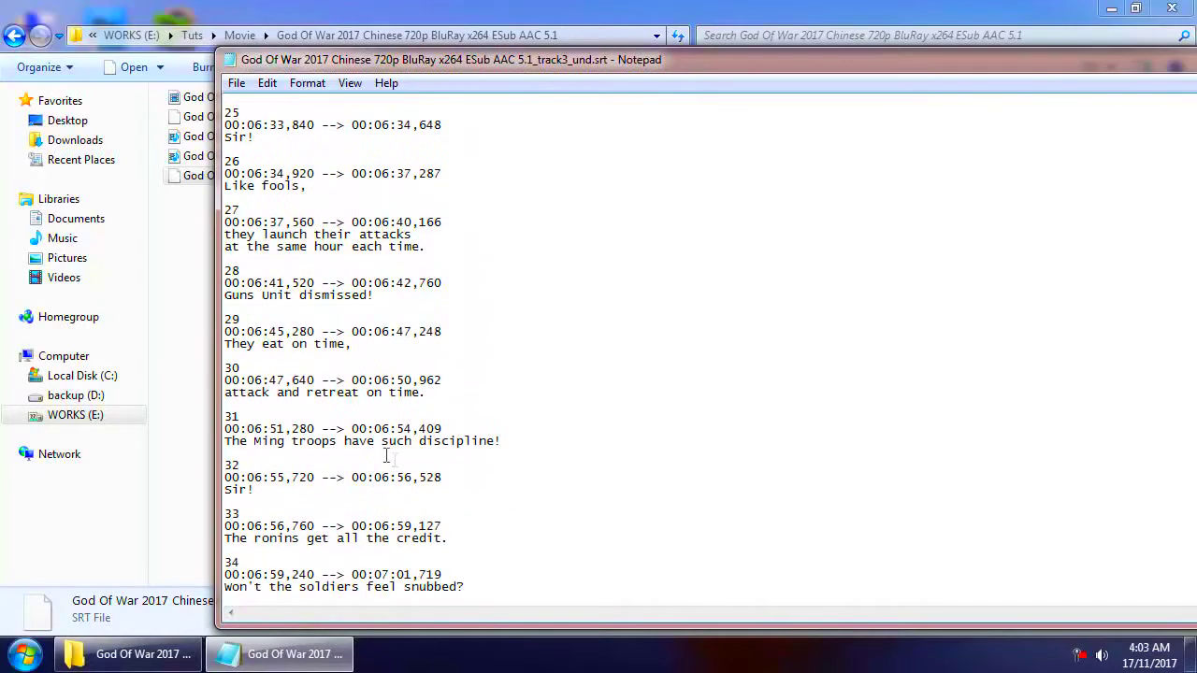
left_click(237, 83)
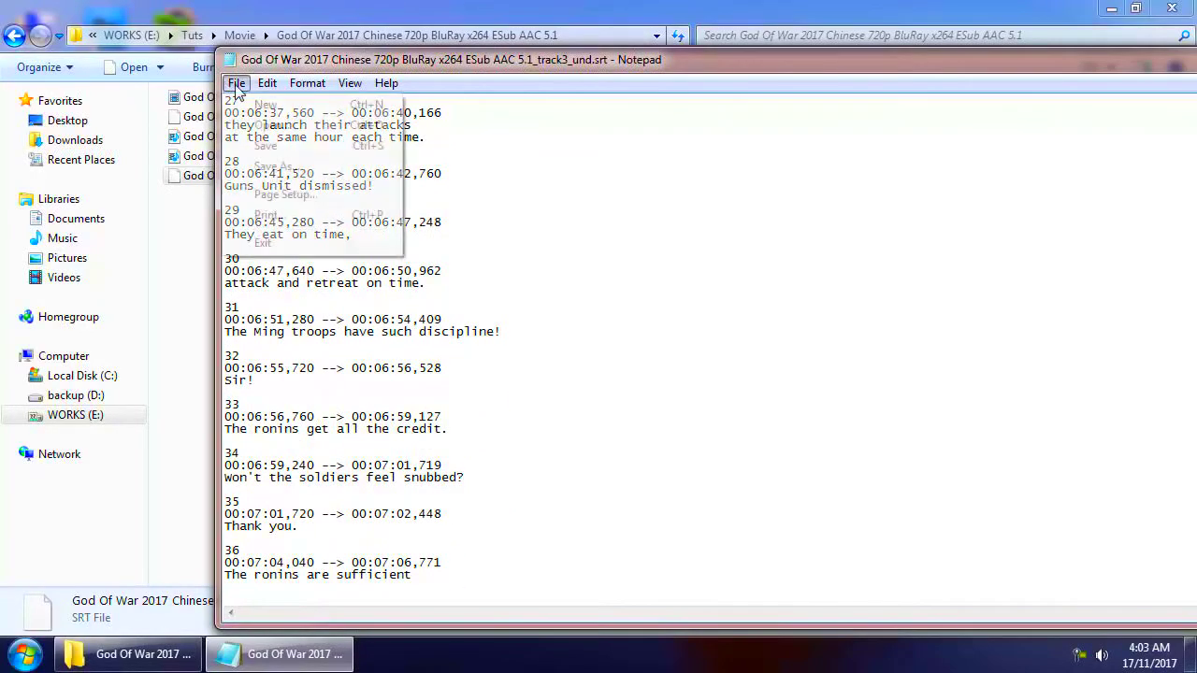
left_click(285, 244)
- Rename the SRT by pasting the MP4's name, making it '..._track1_und.h264-muxed.srt'
right_click(391, 175)
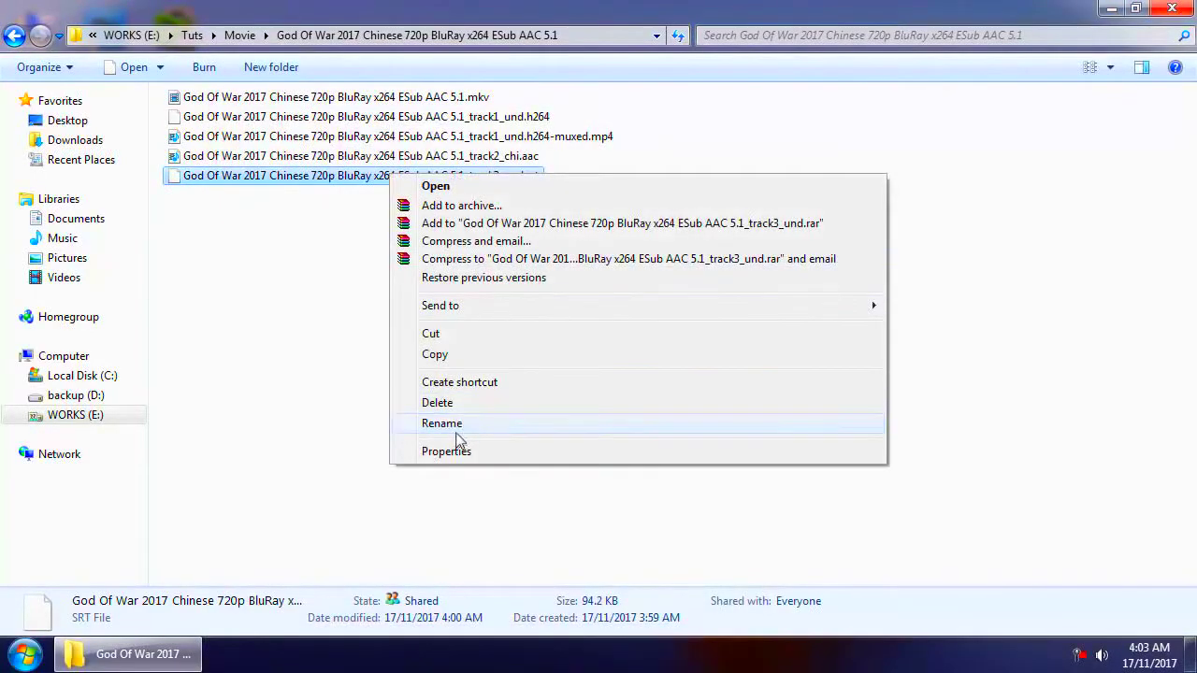
left_click(441, 423)
right_click(422, 177)
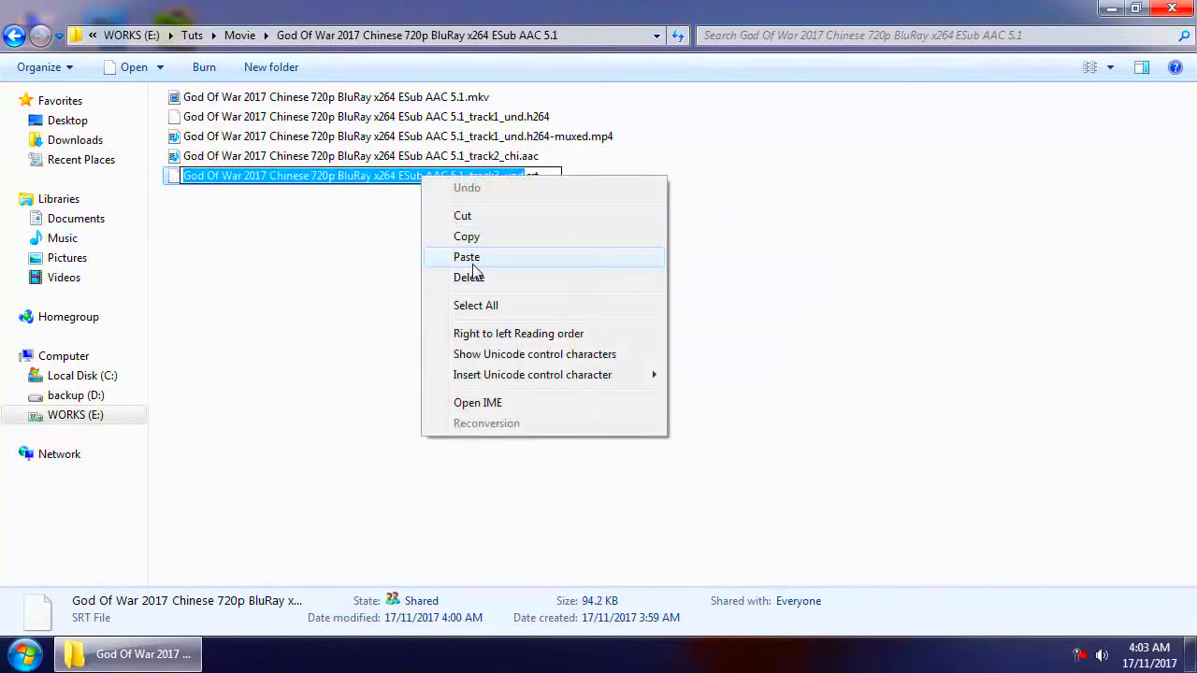
left_click(472, 258)
left_click(485, 289)
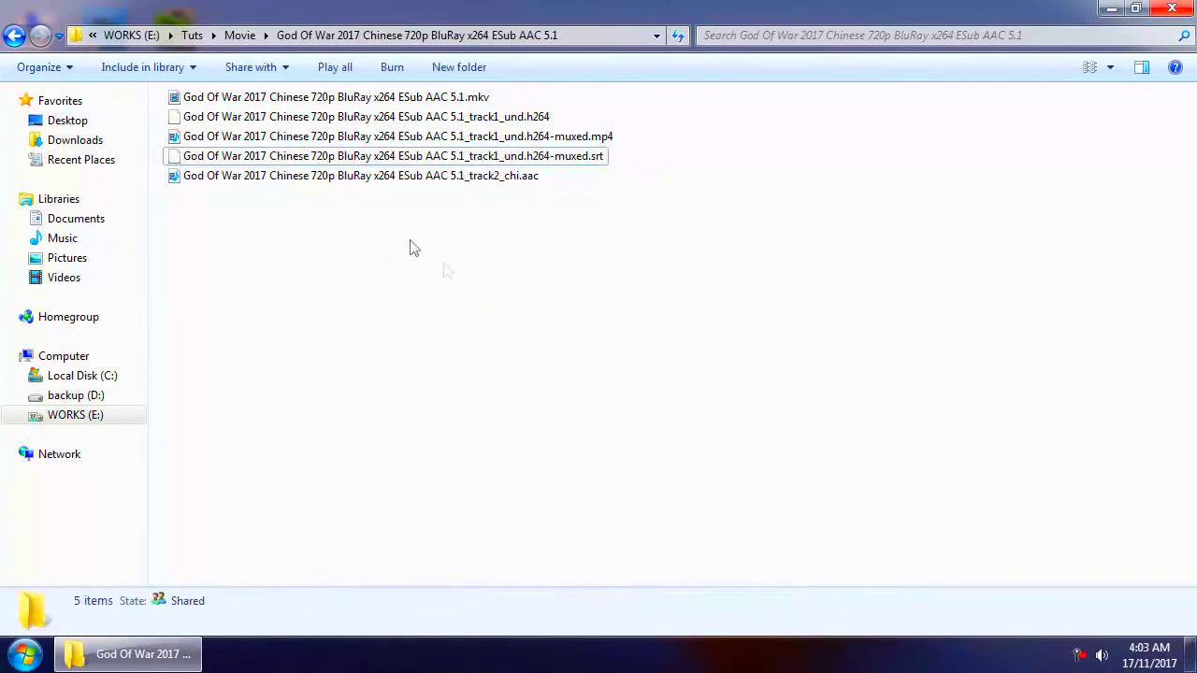
left_click(230, 141)
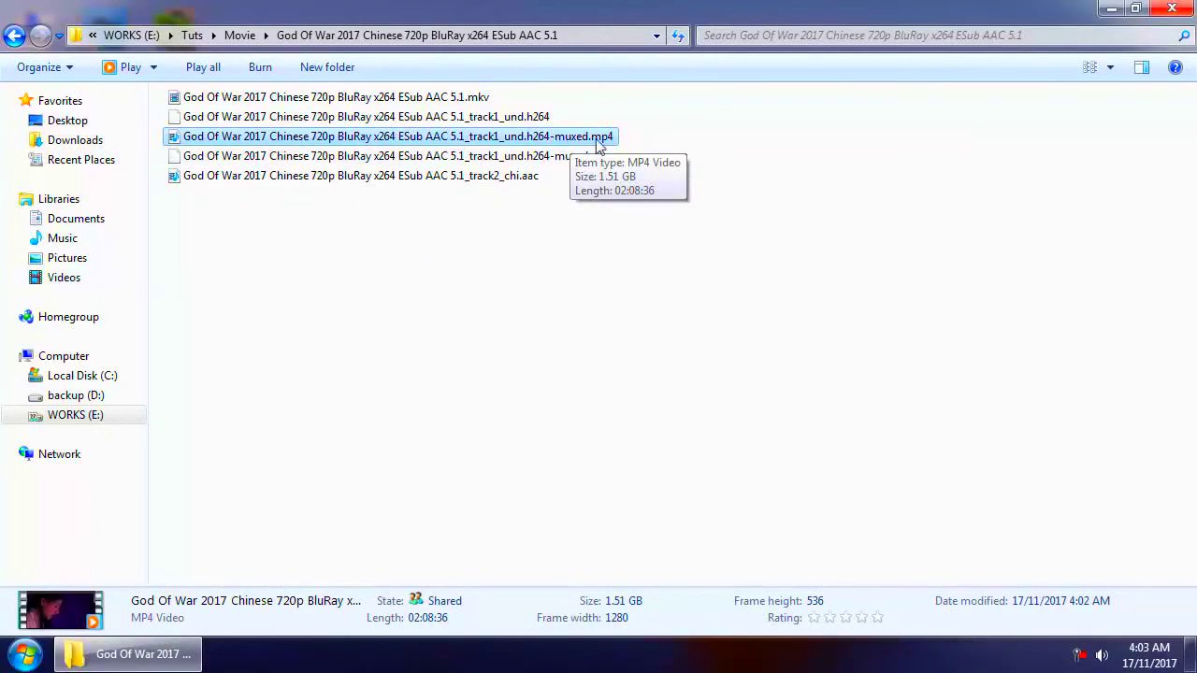
- Play the muxed MP4 and seek ahead past 01:36 to about 01:56 near the end
left_click(600, 247)
double_click(604, 136)
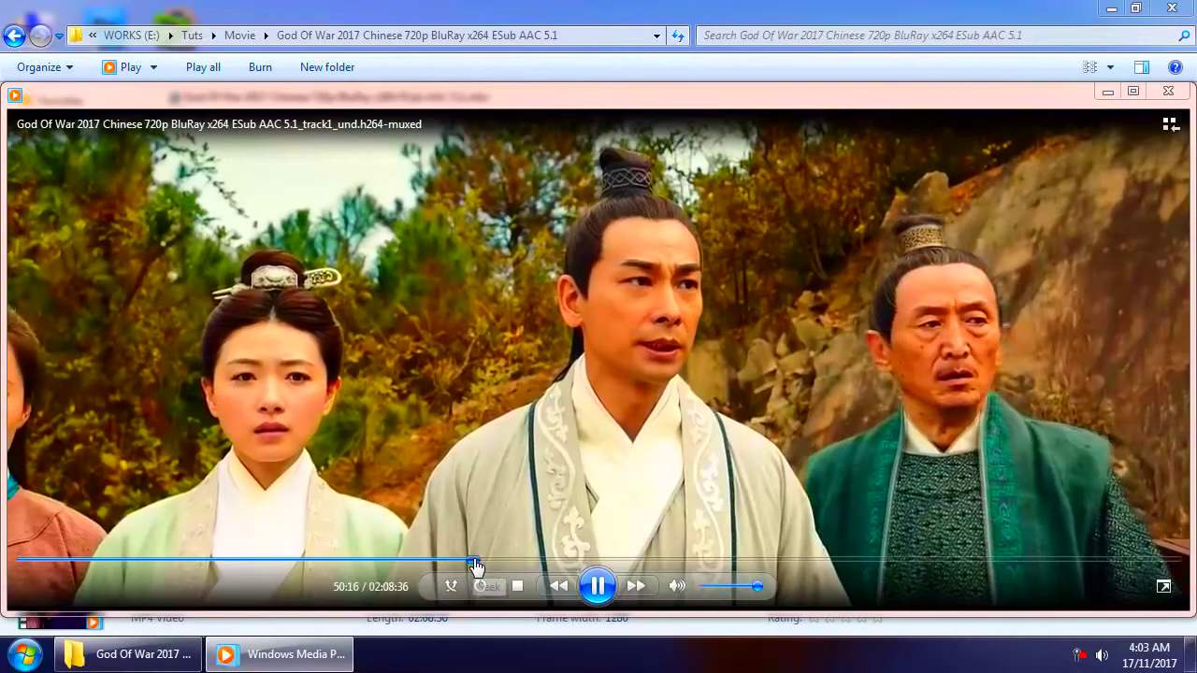
left_click(562, 561)
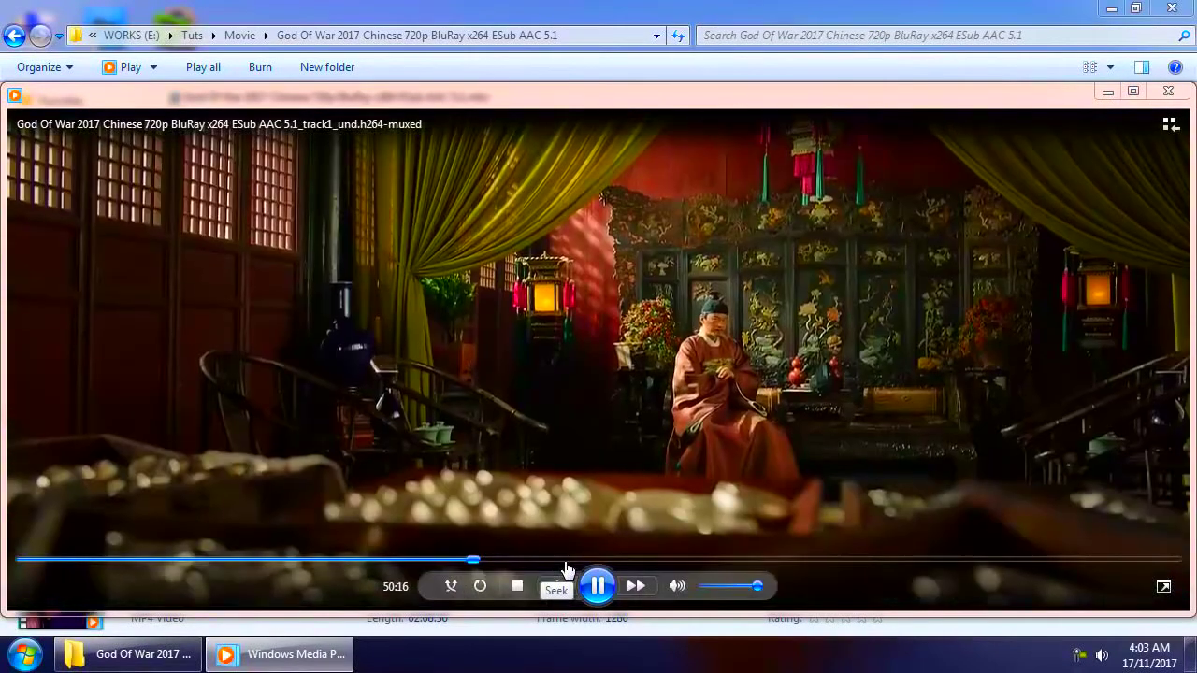
left_click(912, 561)
left_click(996, 560)
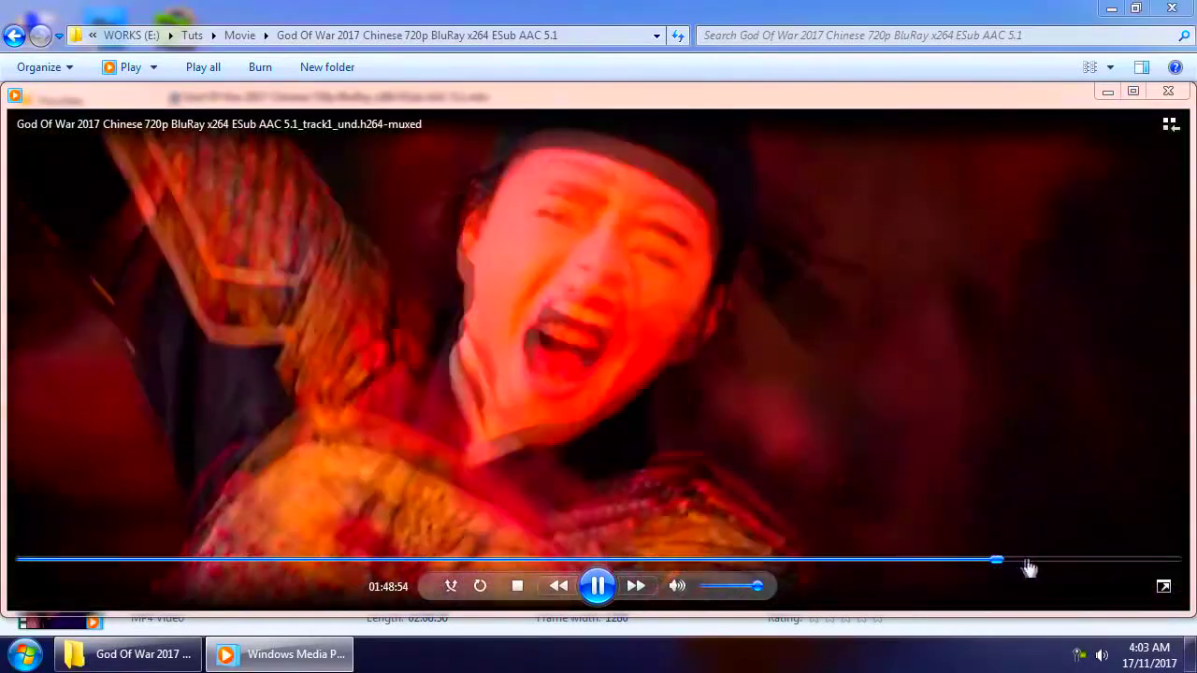
left_click(1036, 561)
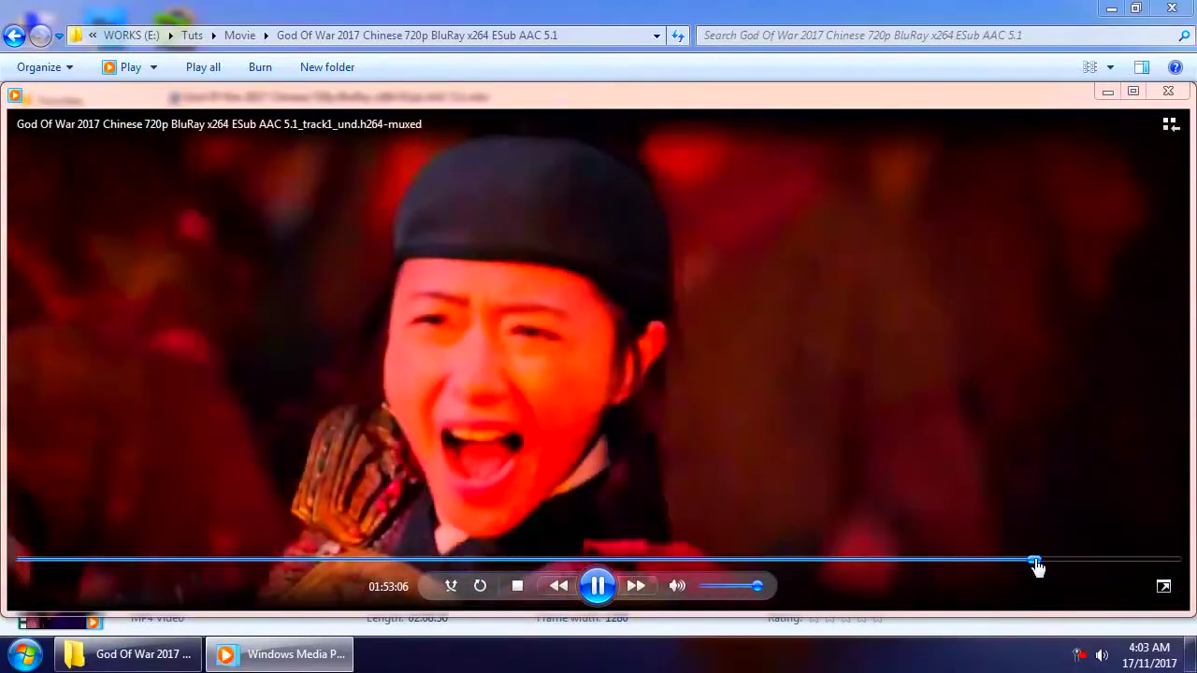
left_click(1061, 561)
left_click(1074, 561)
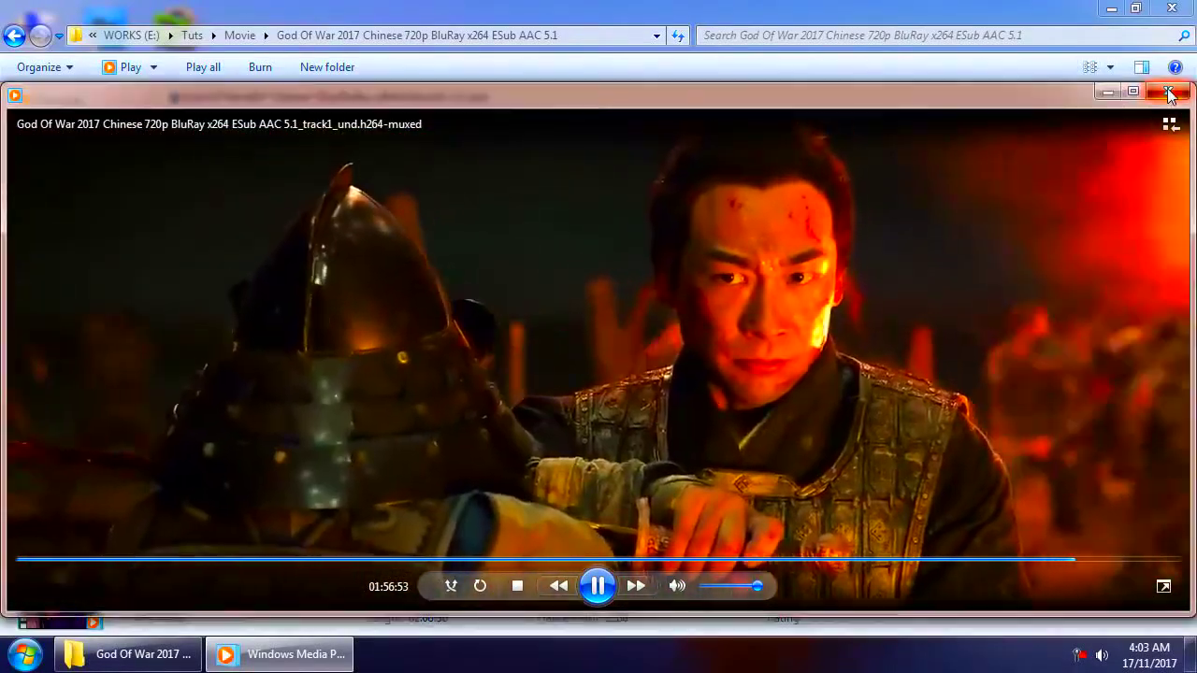
- Close the video player and refresh the God Of War folder listing
left_click(1168, 91)
right_click(446, 277)
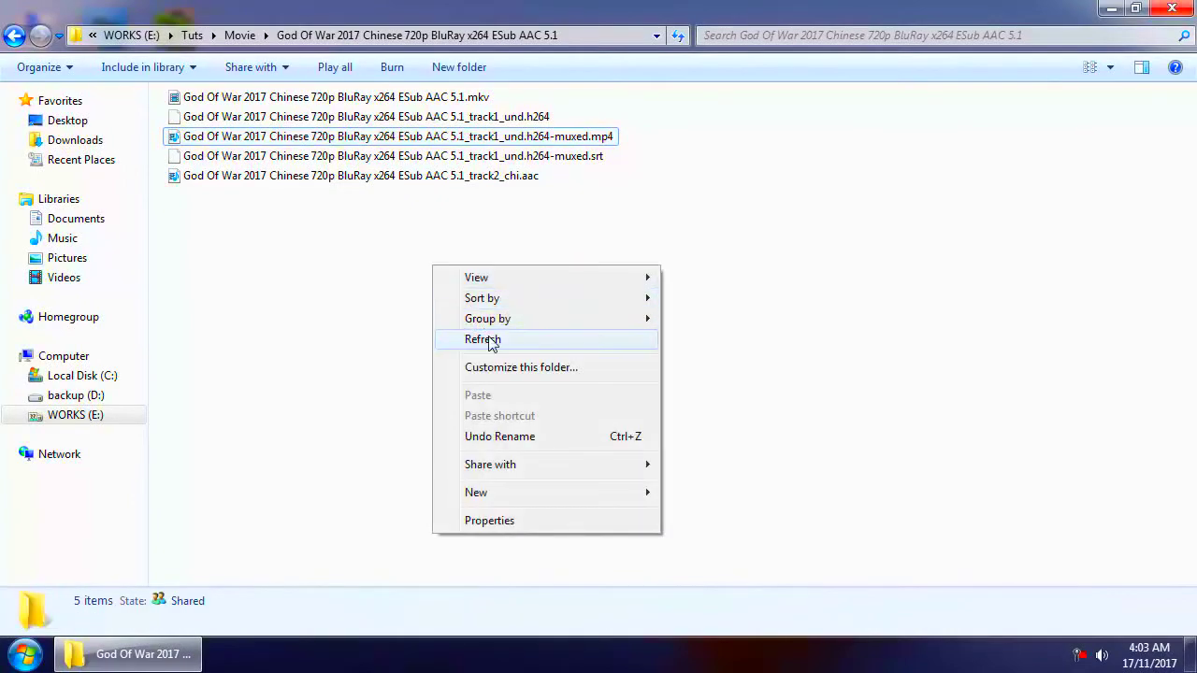
left_click(475, 339)
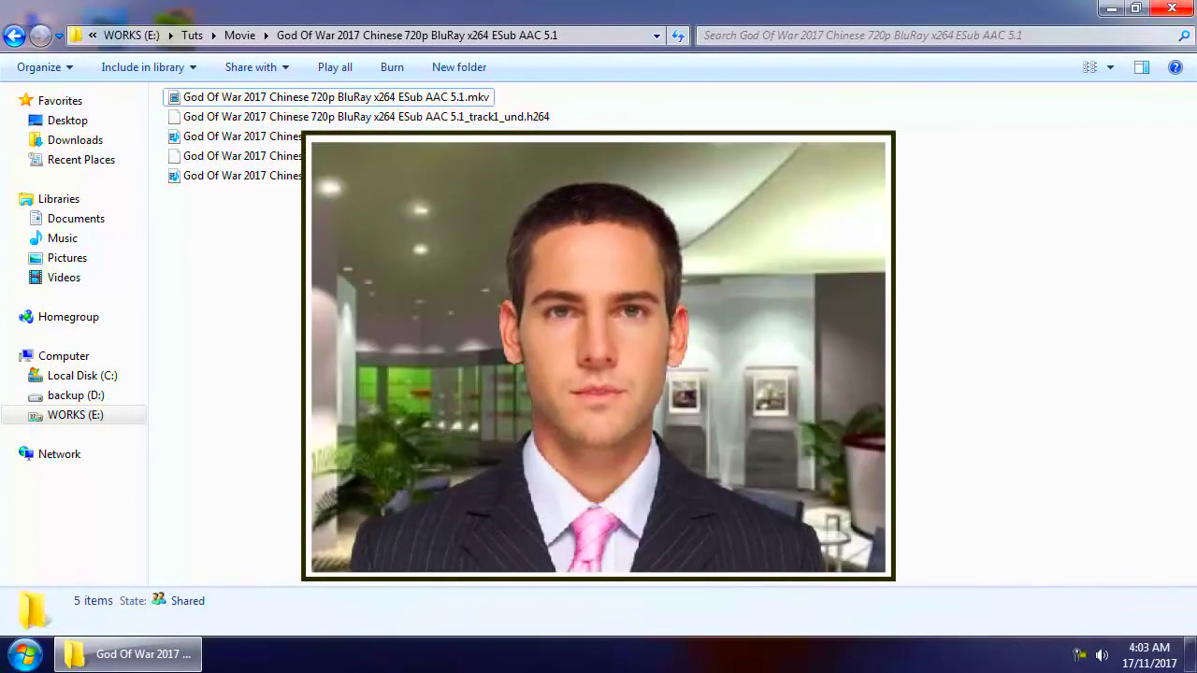